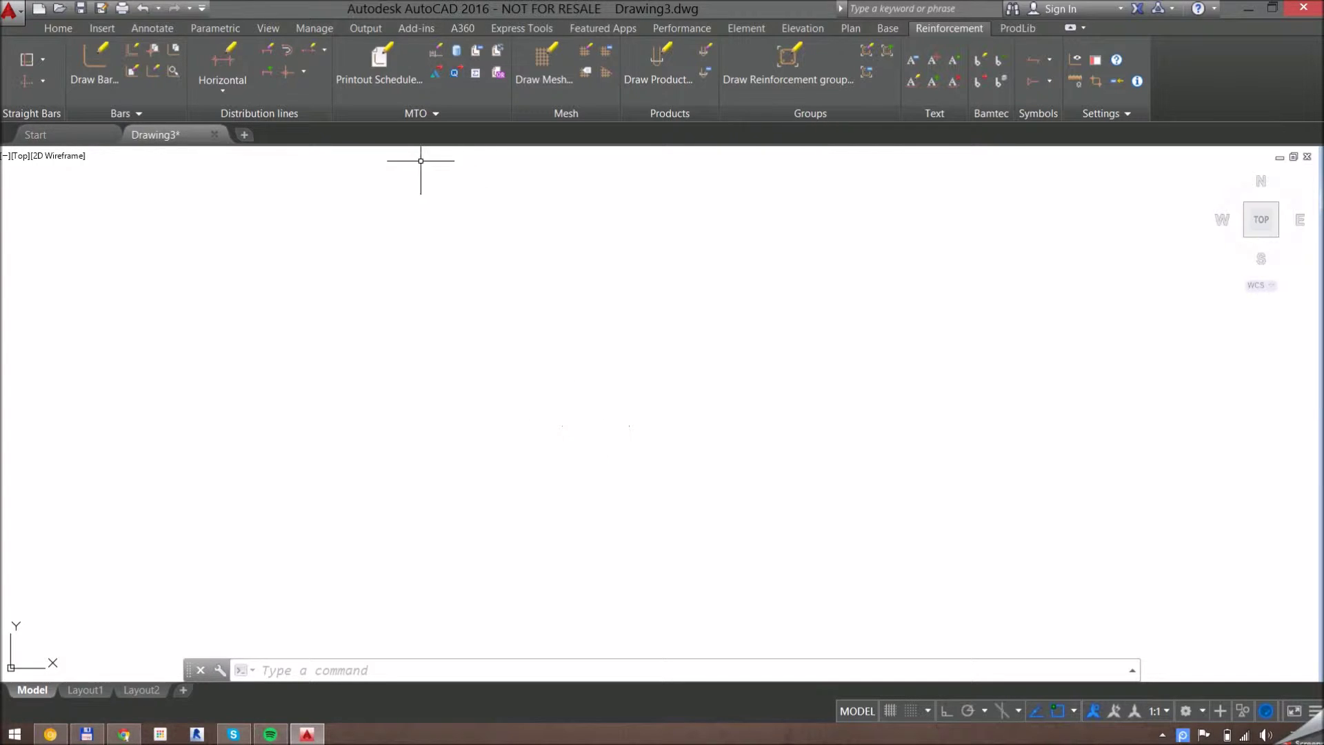
Expand the MTO tools and start inserting the schedule template block
left_click(419, 114)
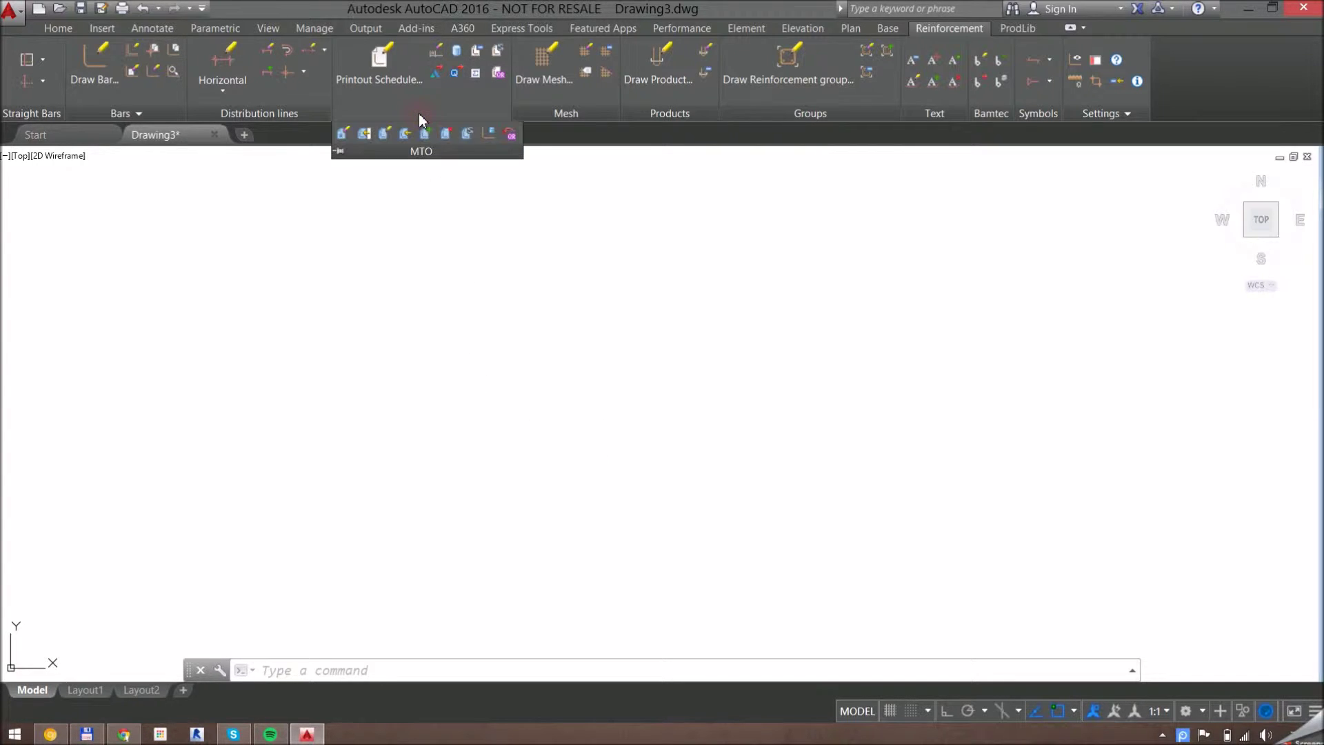
left_click(386, 133)
Place the bar schedule template tables in Drawing3 and zoom around to inspect them
scroll(877, 346, "down", 5)
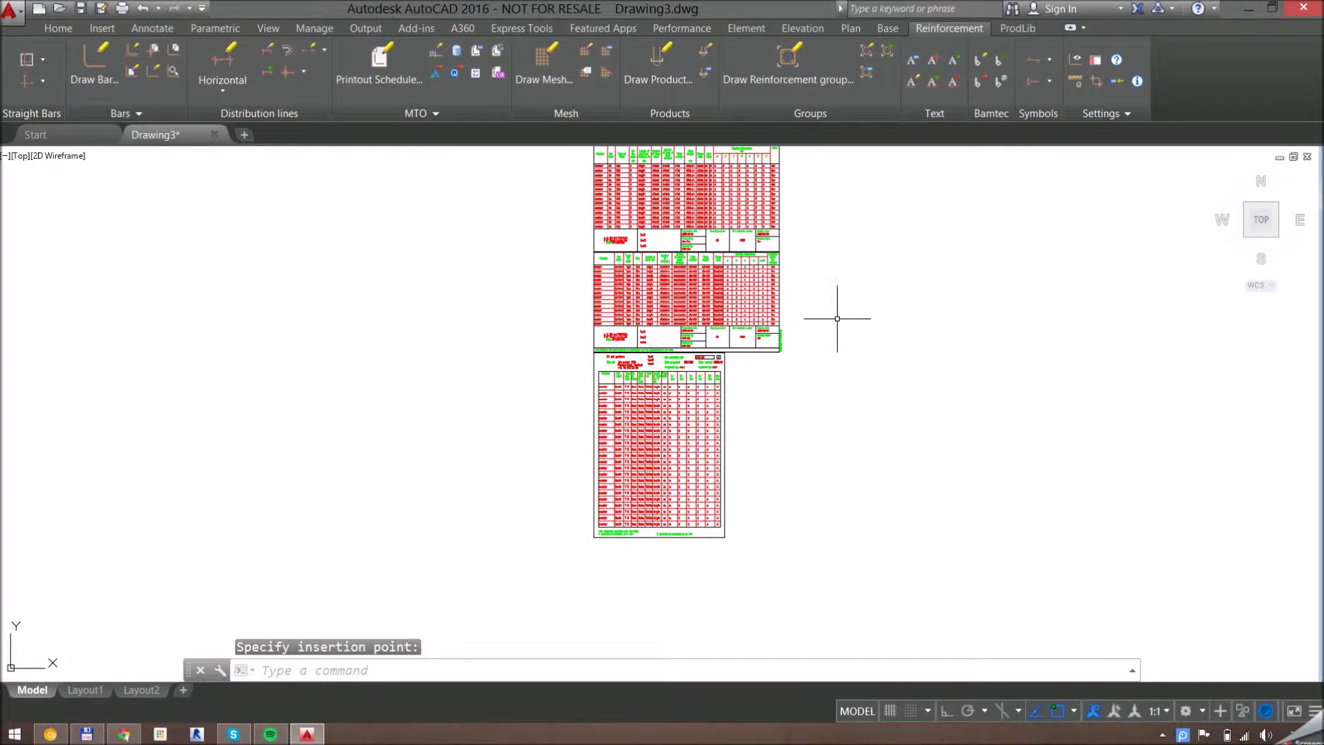
scroll(820, 328, "up", 2)
mouse_move(756, 476)
middle_mouse_down()
mouse_move(819, 393)
mouse_move(762, 535)
middle_mouse_up()
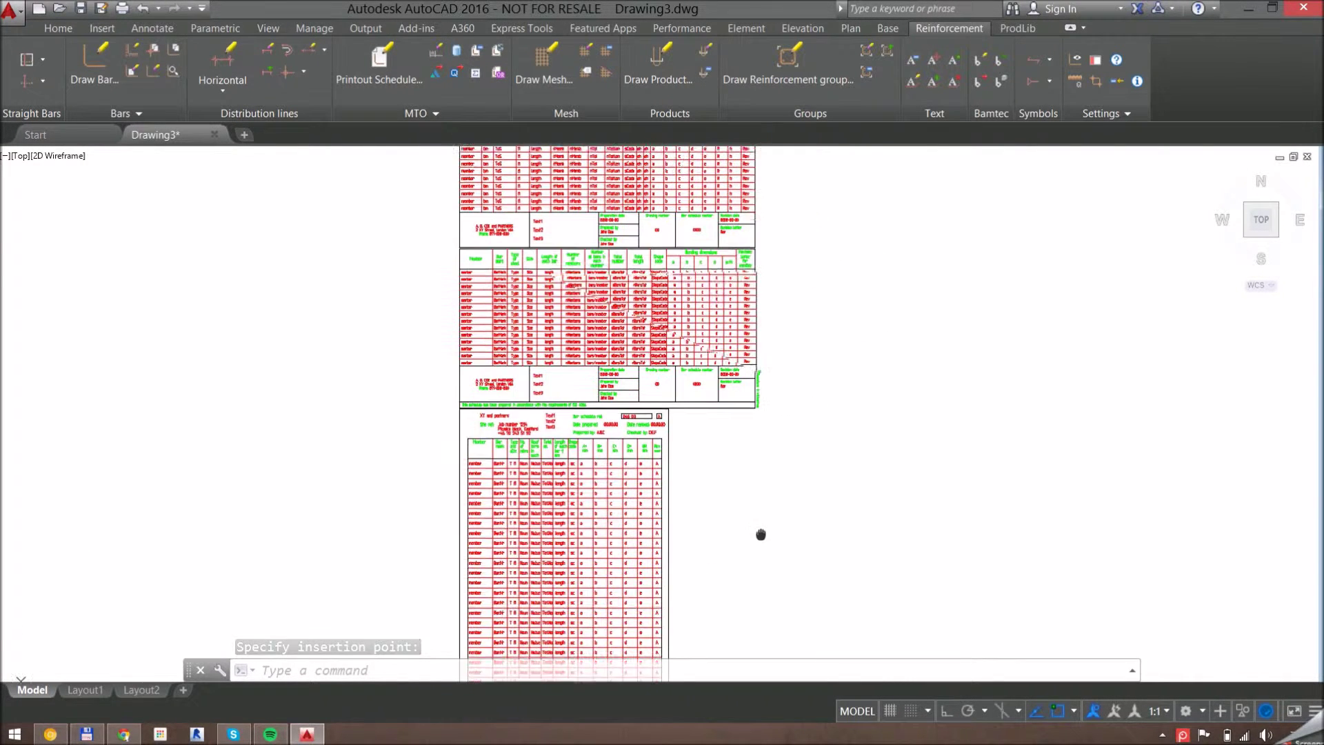
scroll(785, 331, "up", 2)
scroll(785, 327, "up", 2)
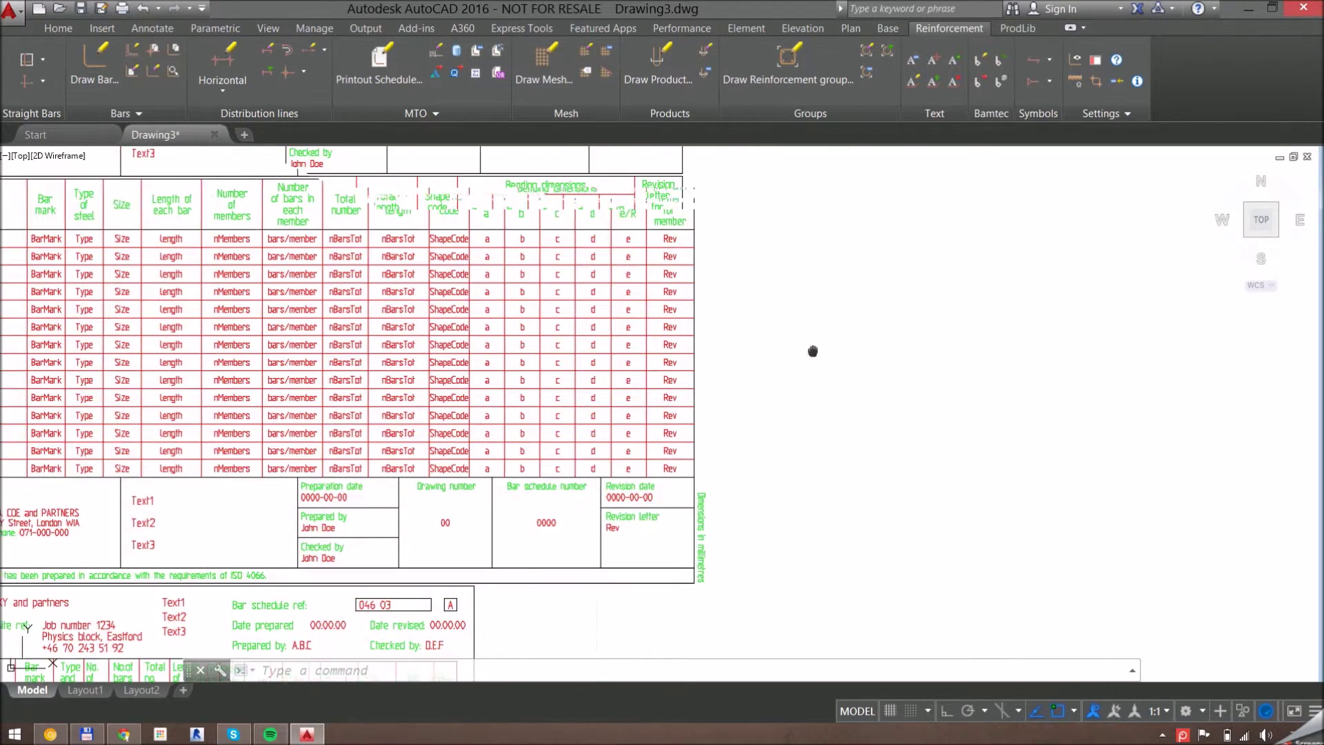
middle_click_drag(813, 352, 1023, 396)
scroll(1023, 395, "down", 4)
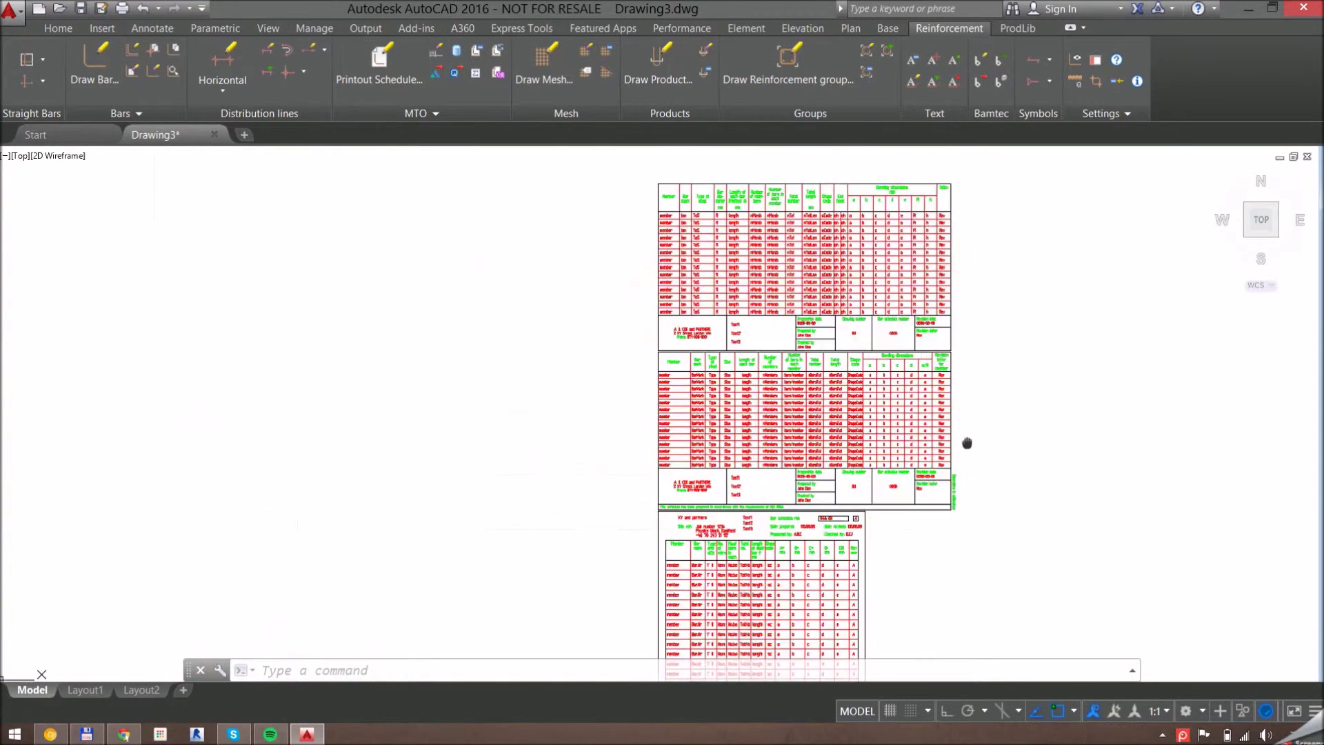
scroll(966, 443, "up", 2)
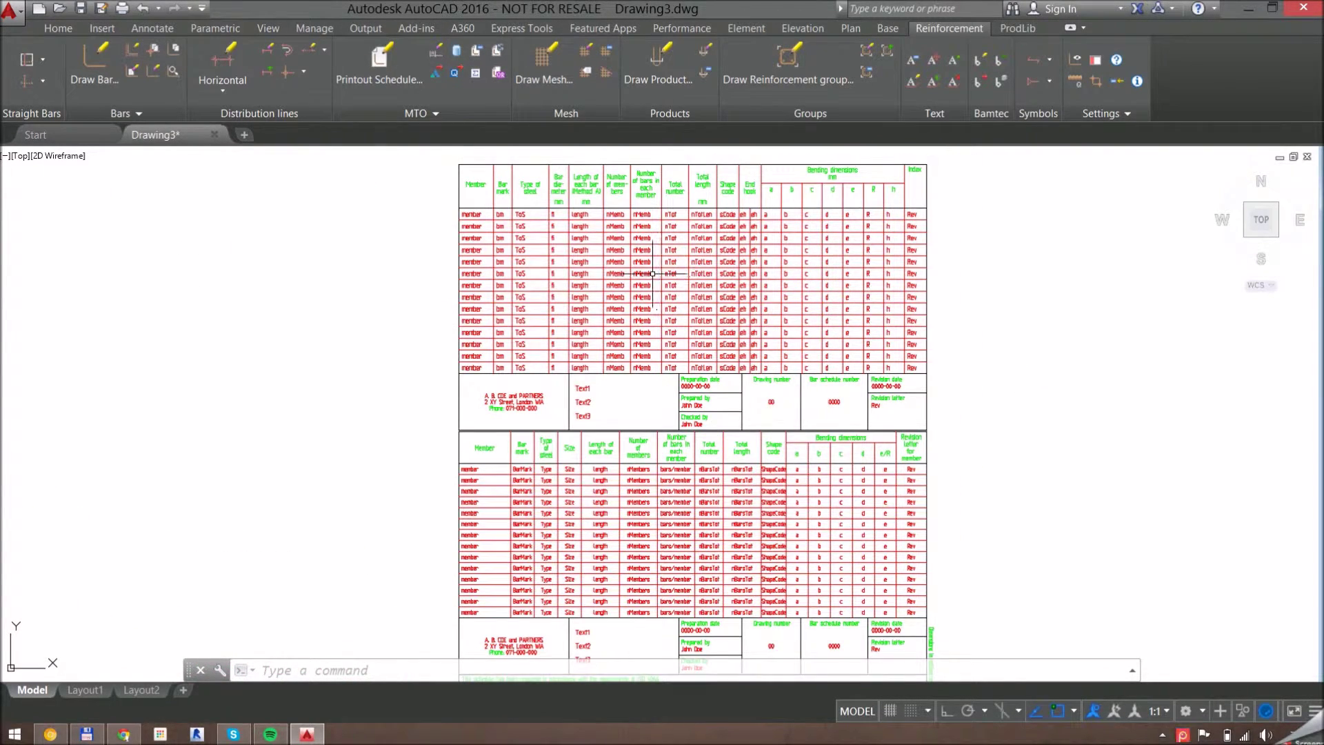
left_click(657, 276)
scroll(996, 500, "down", 2)
Delete the two upper schedule tables
middle_click_drag(996, 500, 897, 369)
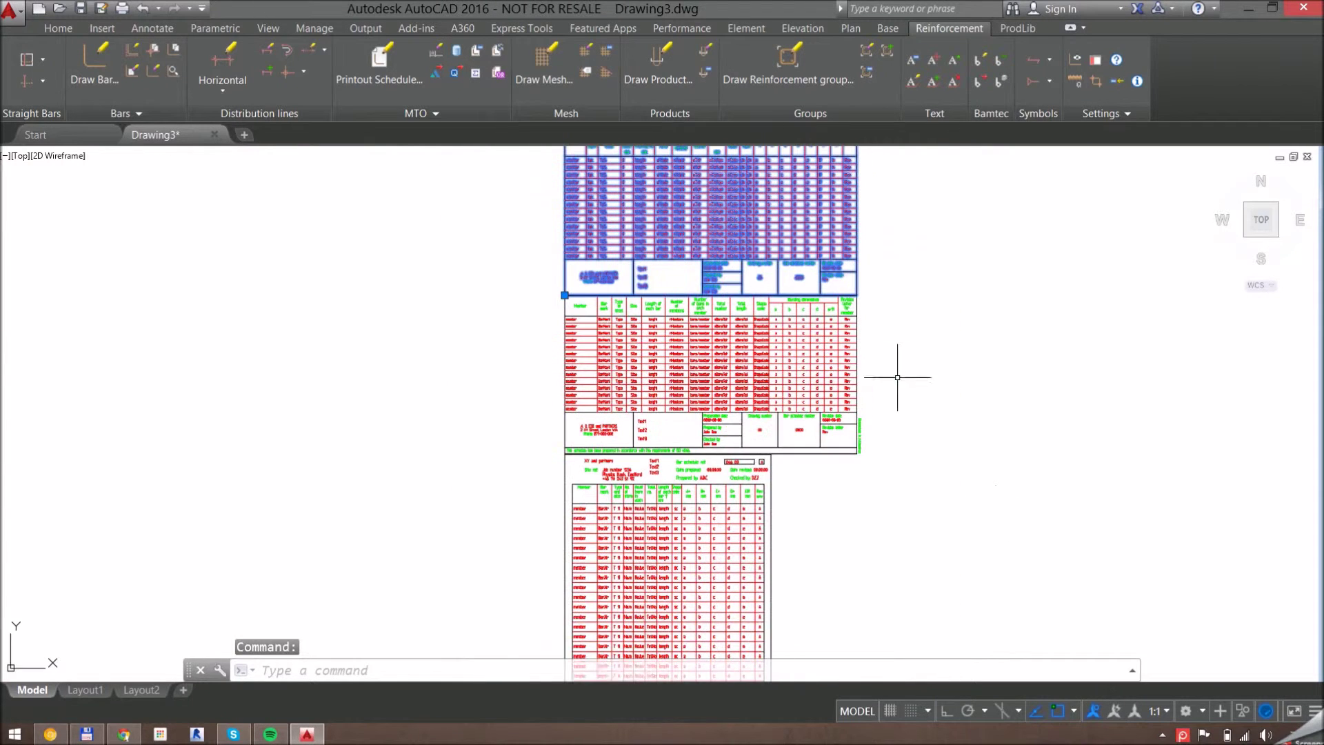
left_click(900, 391)
left_click(749, 319)
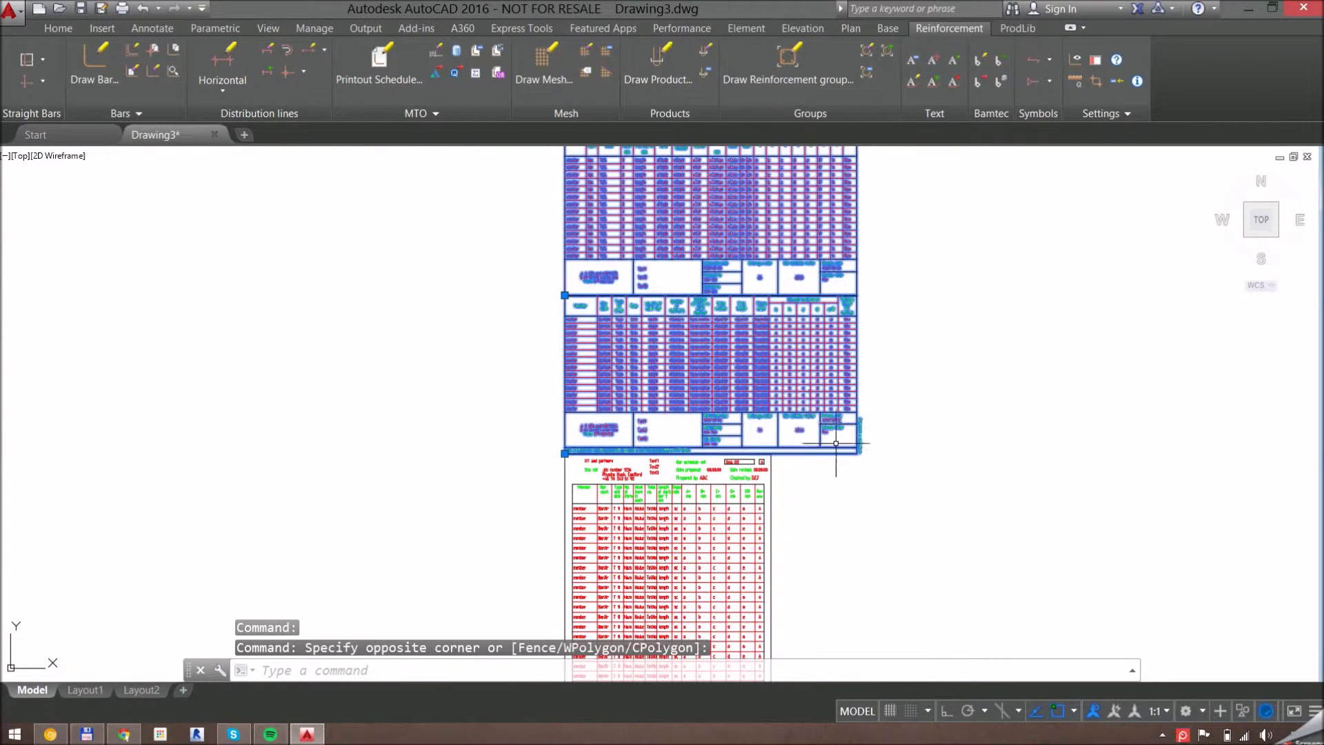
key("Delete")
Explode the remaining bar schedule block into separate objects with X (EXPLODE)
middle_click(855, 402)
middle_click(855, 402)
scroll(853, 321, "down", 2)
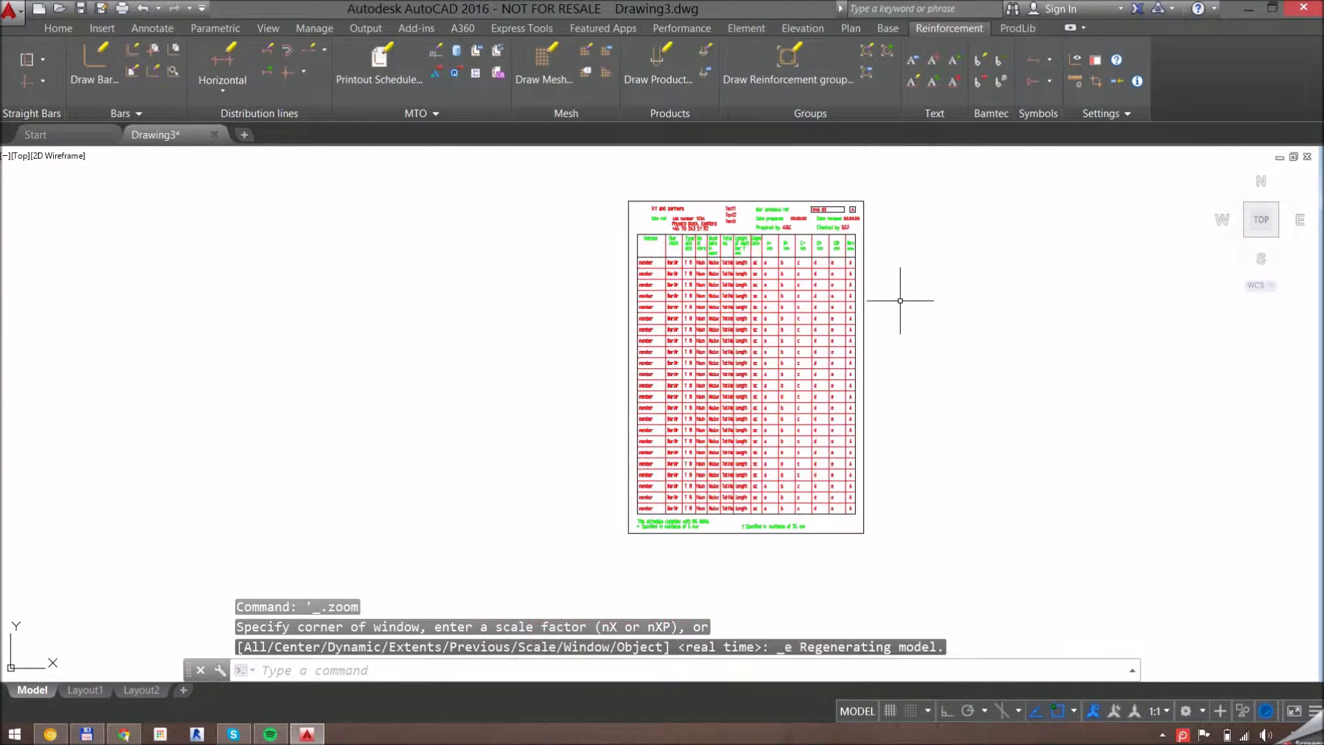
scroll(955, 286, "up", 1)
middle_click_drag(955, 286, 876, 315)
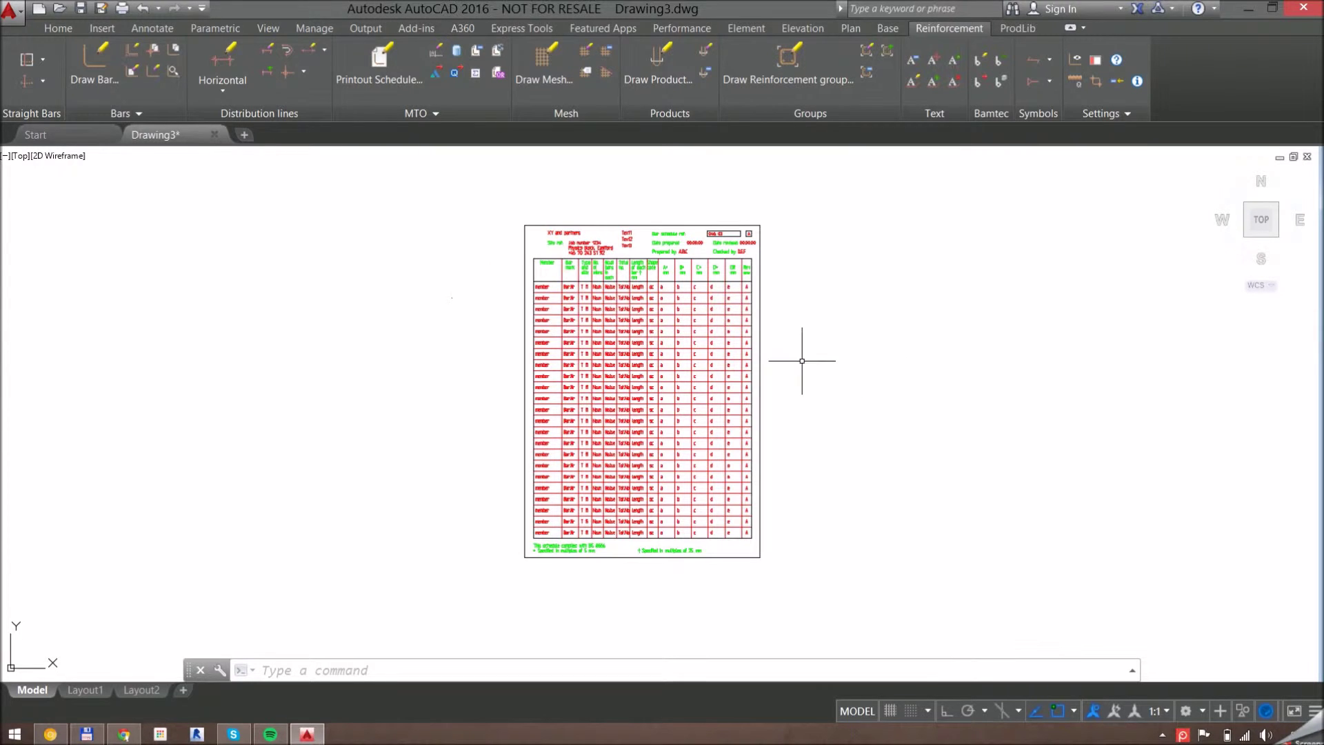
left_click(762, 318)
scroll(779, 358, "up", 2)
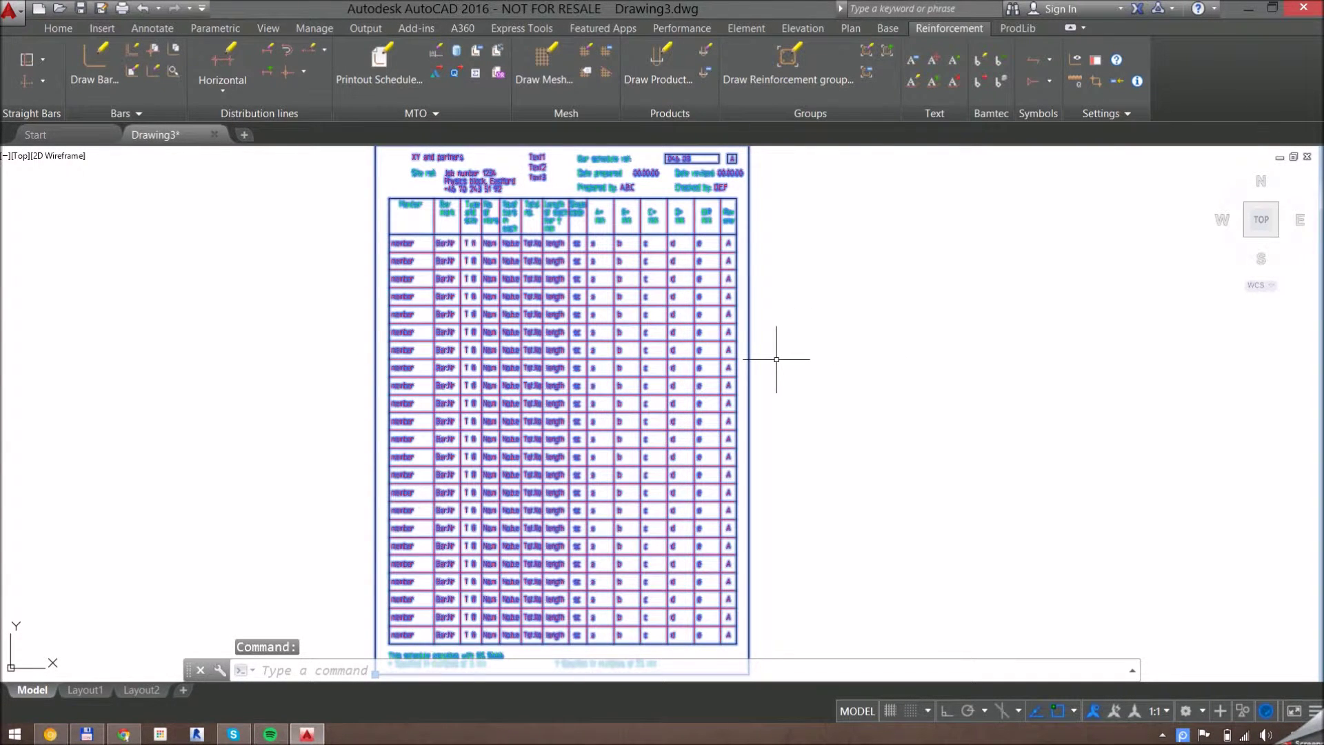
type("x")
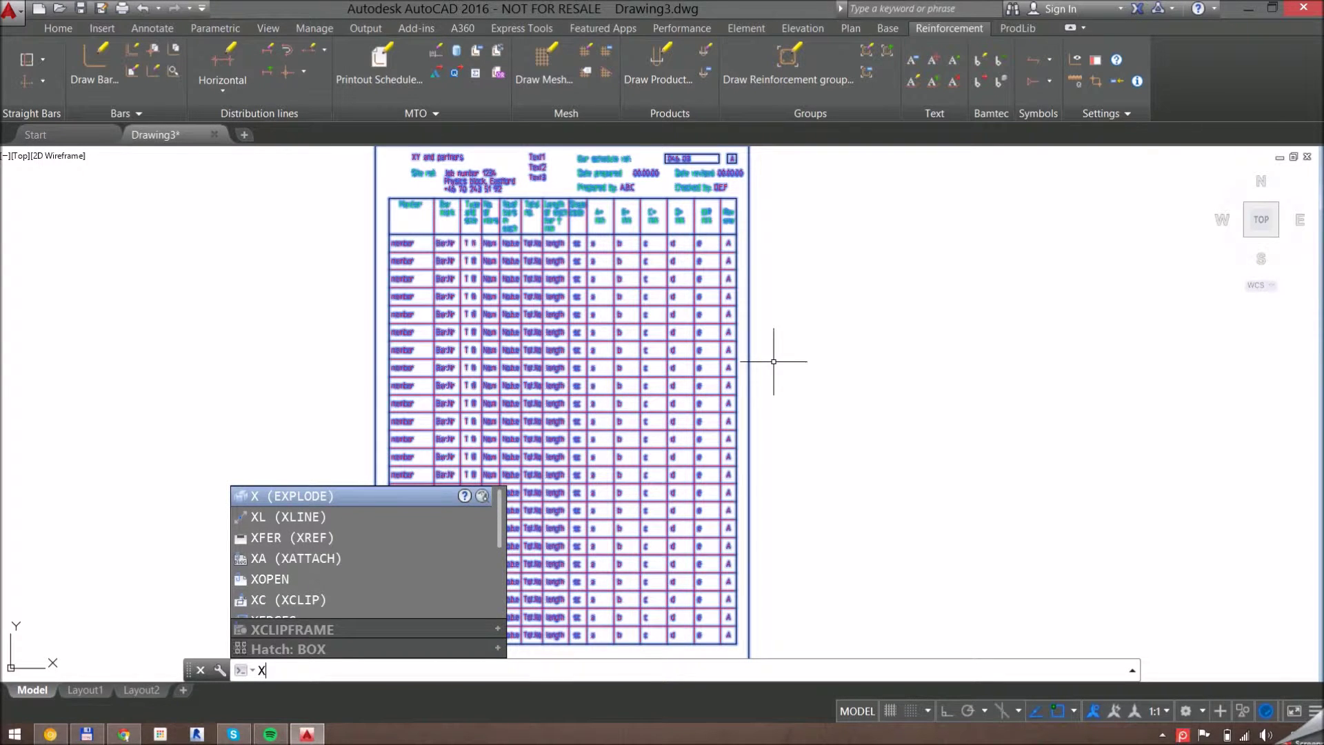
key("Return")
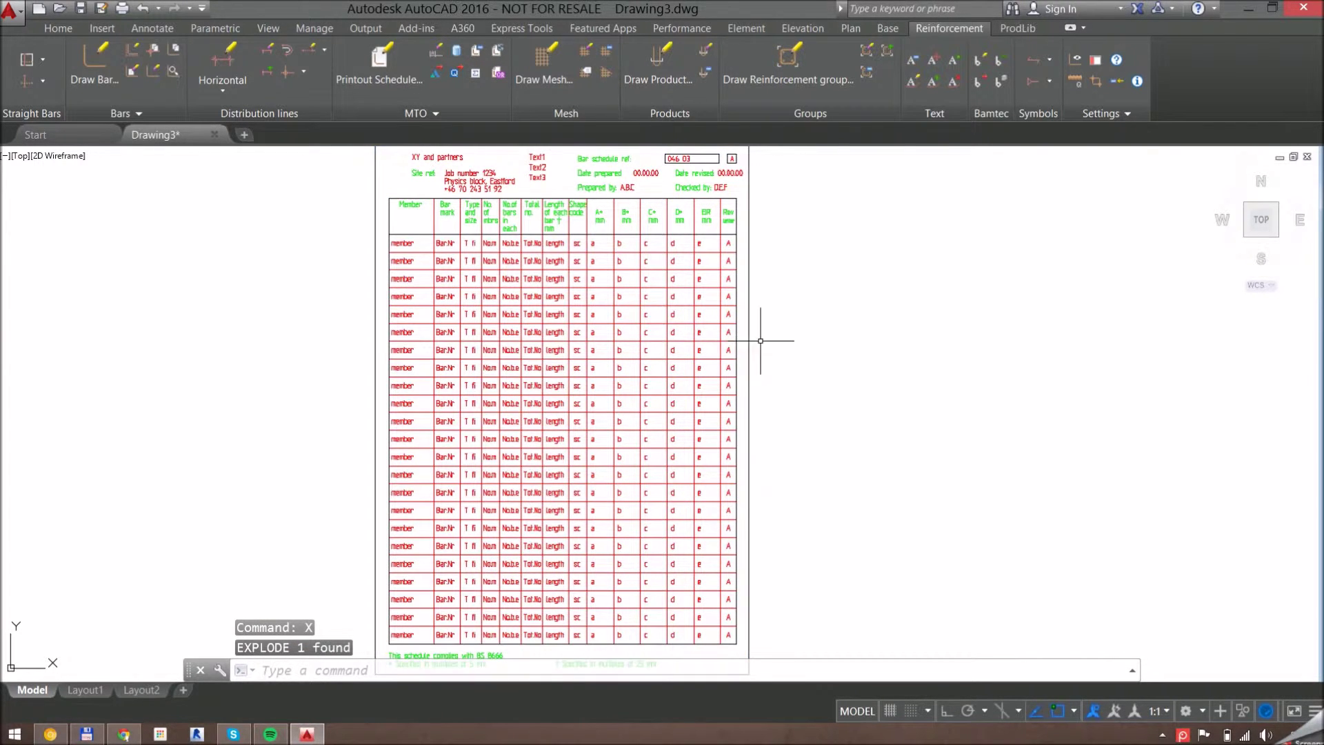
scroll(642, 259, "up", 3)
Move the three job number and address lines slightly right
middle_click_drag(642, 259, 642, 501)
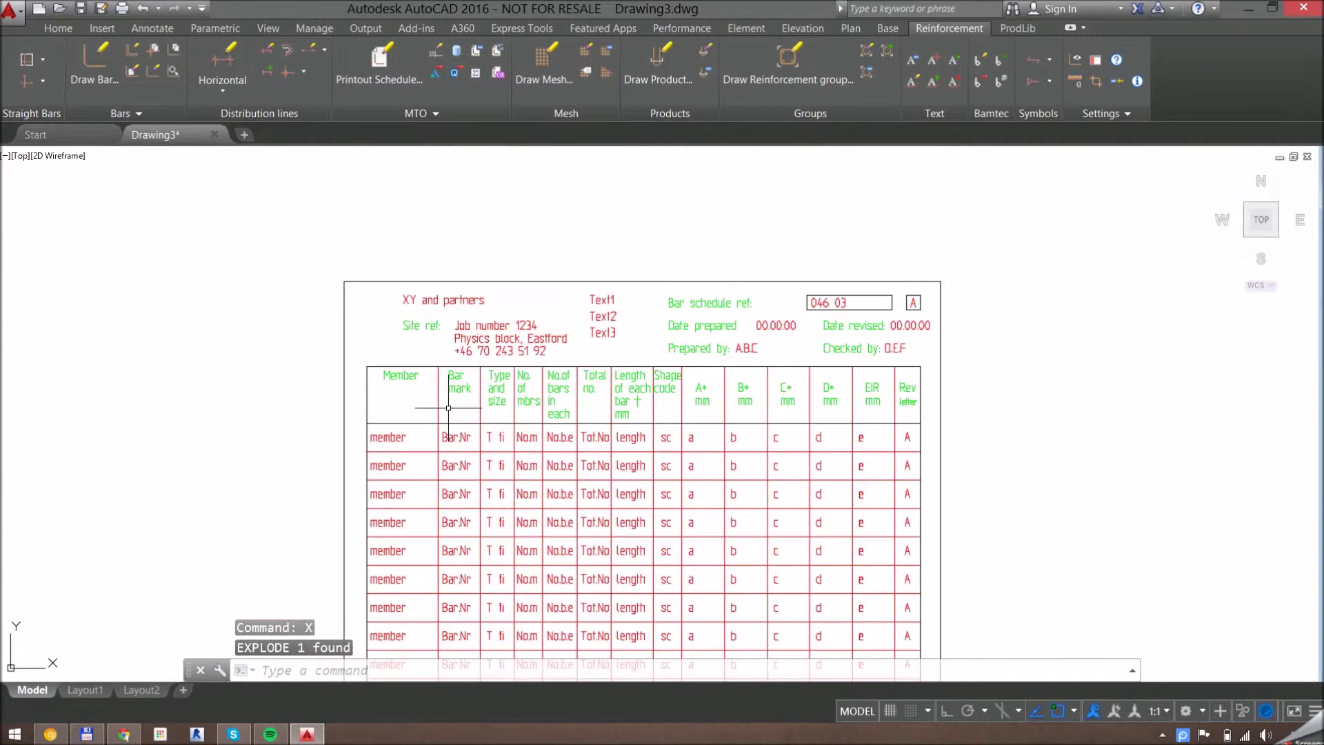
scroll(541, 310, "up", 4)
left_click(530, 308)
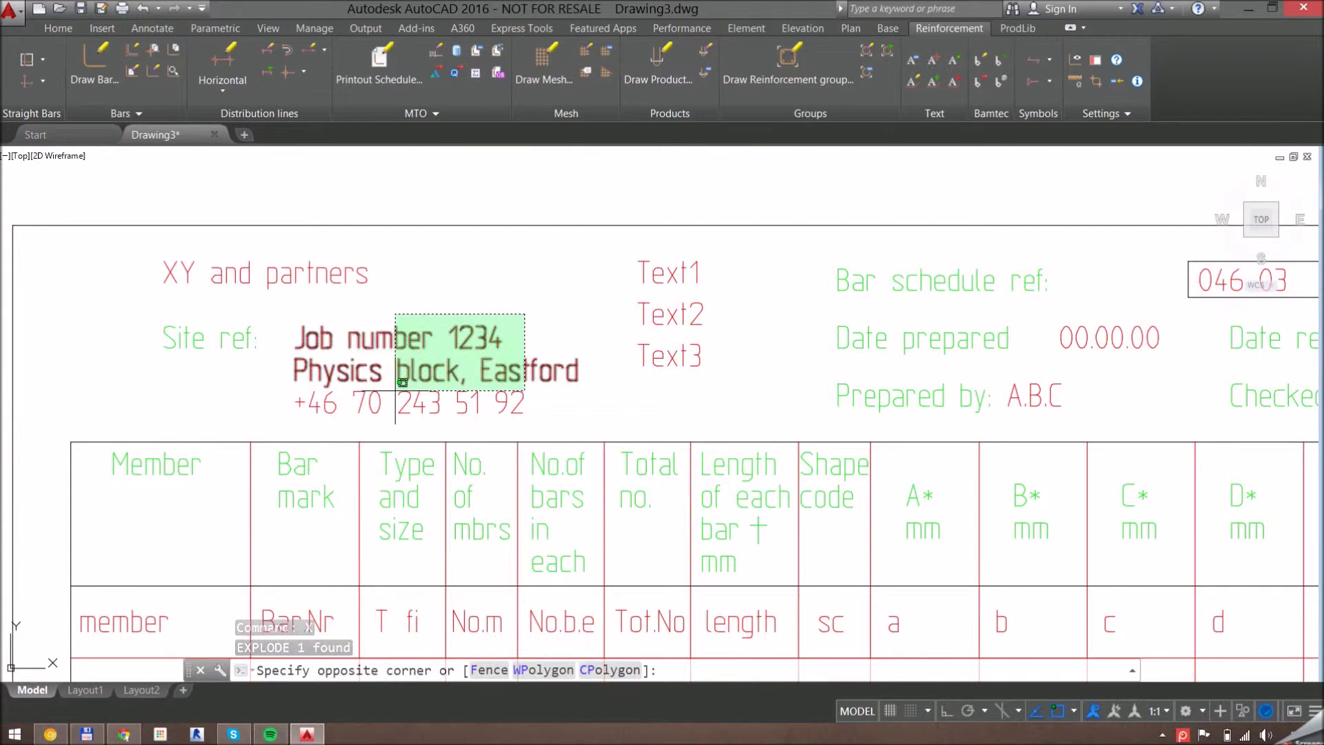
left_click(437, 325)
type("m")
key("Return")
left_click(481, 281)
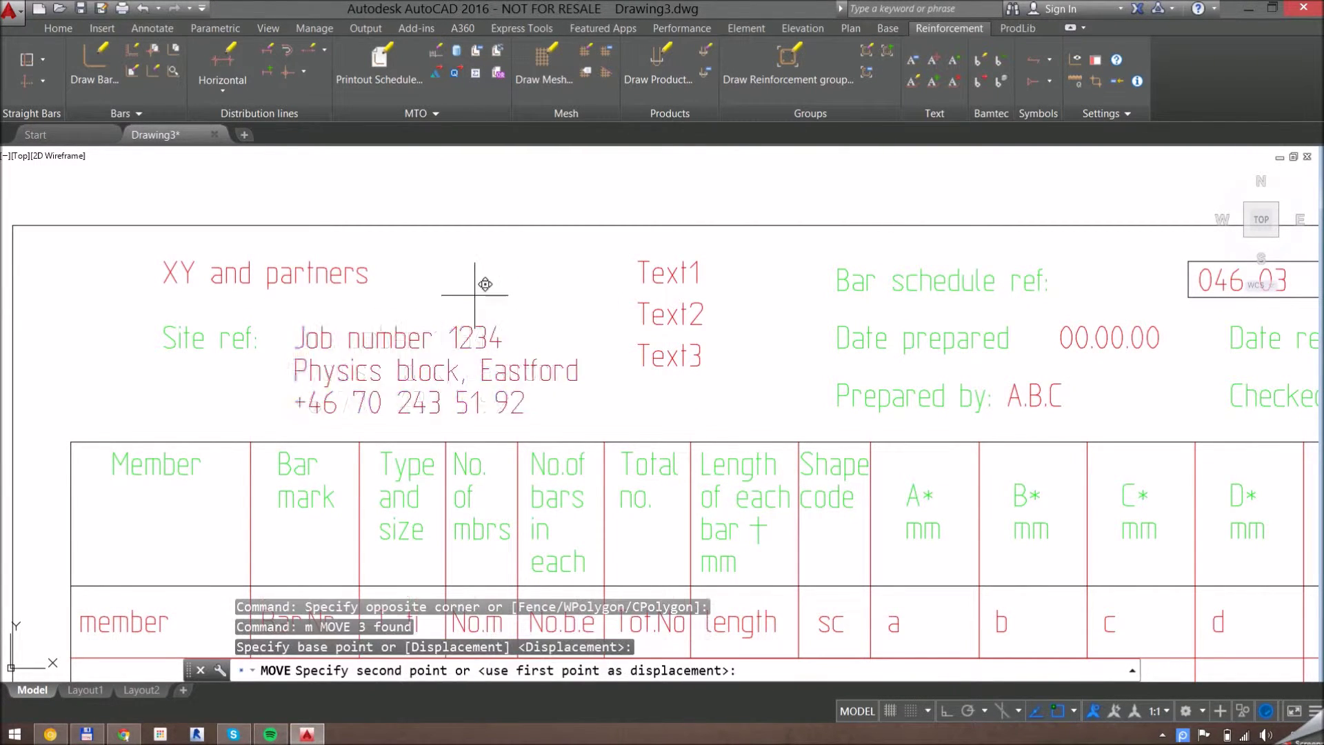
left_click(506, 286)
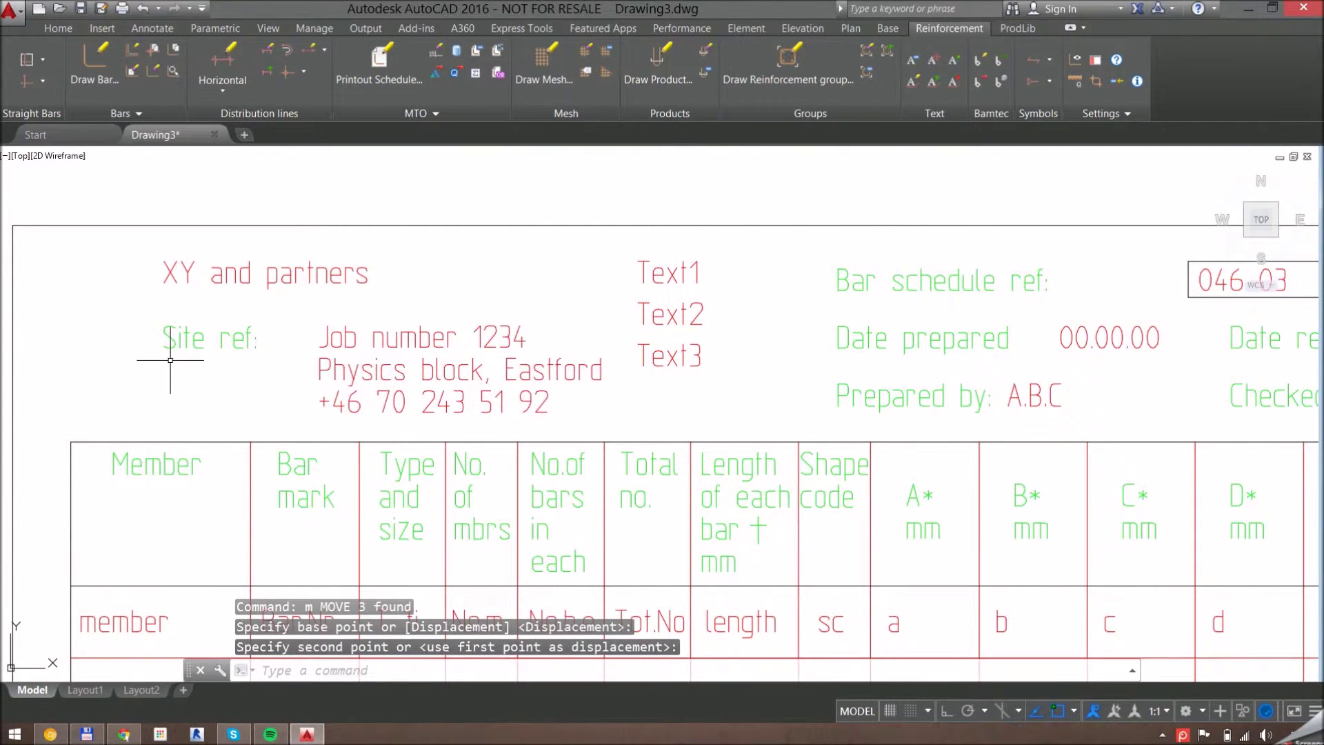
Delete the Site ref: label and the XY and partners heading, then select the date text
left_click(239, 348)
left_click(220, 343)
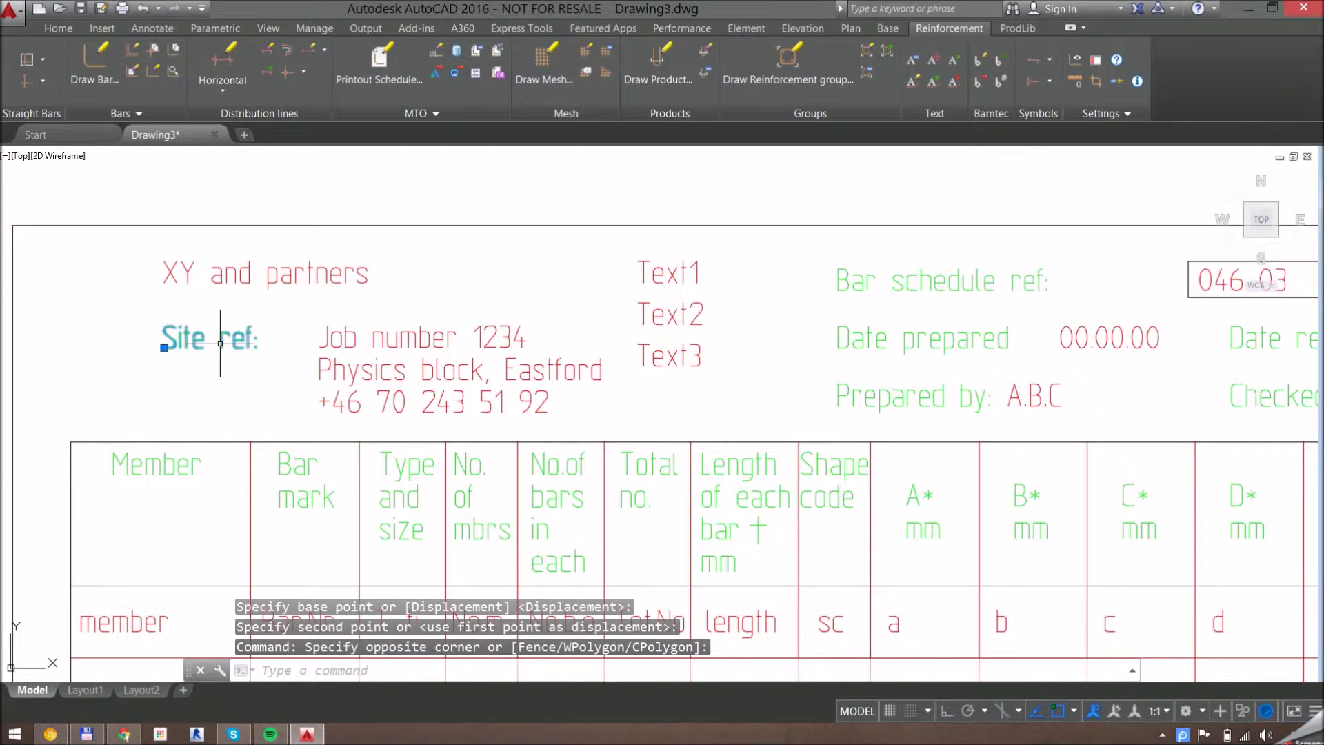
key("Delete")
scroll(624, 493, "down", 2)
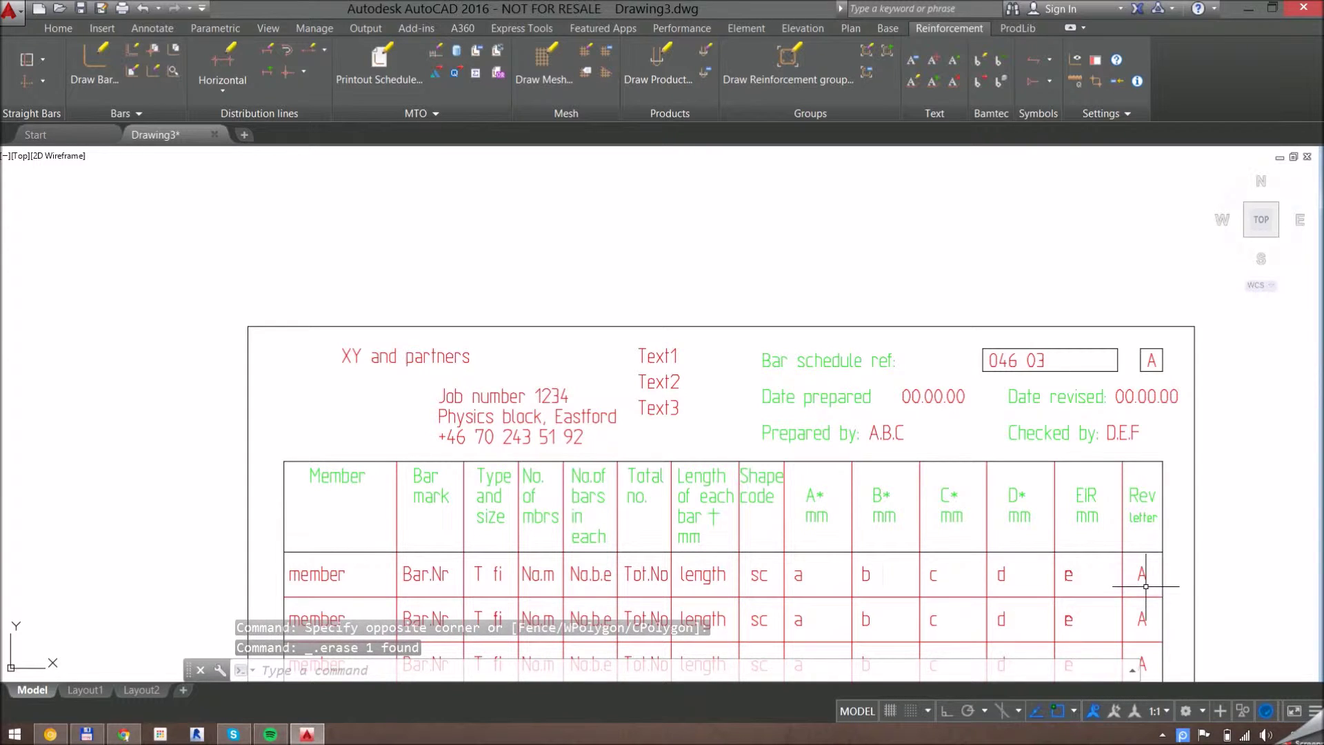
left_click(387, 357)
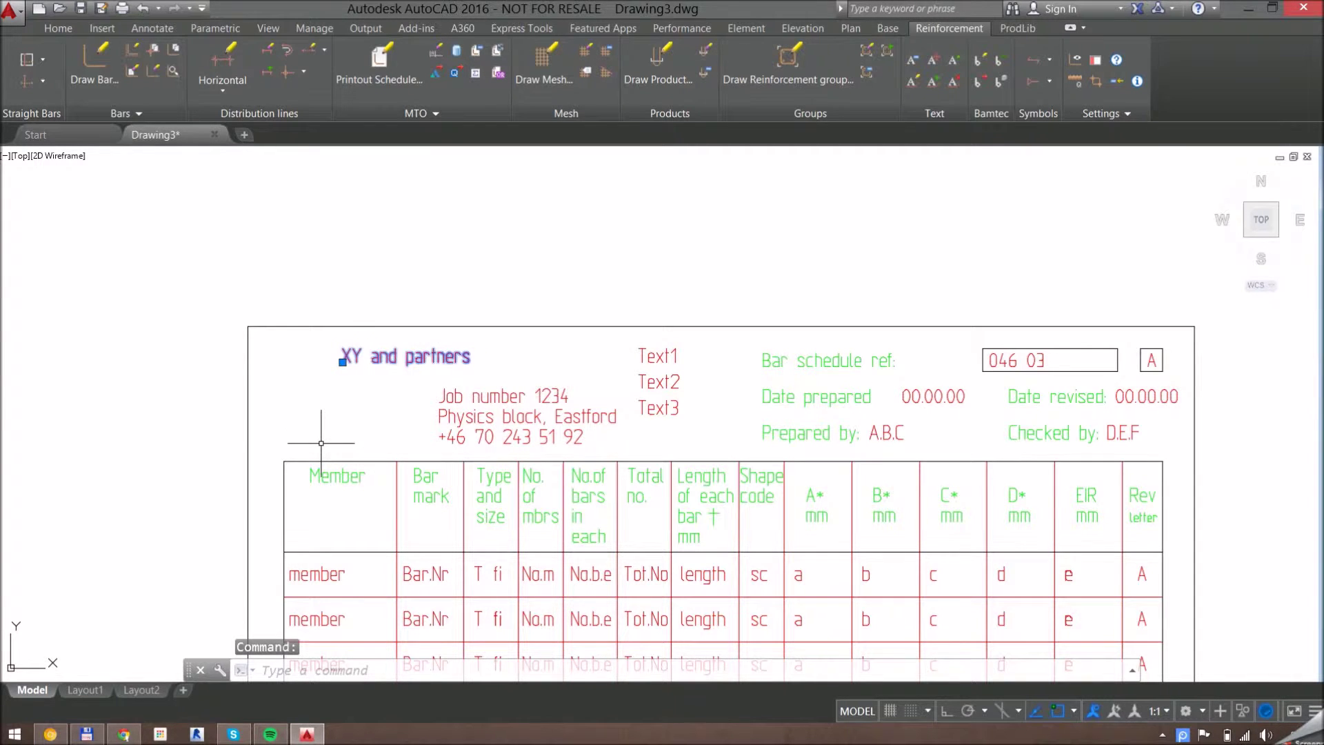
key("Delete")
middle_click_drag(363, 434, 342, 331)
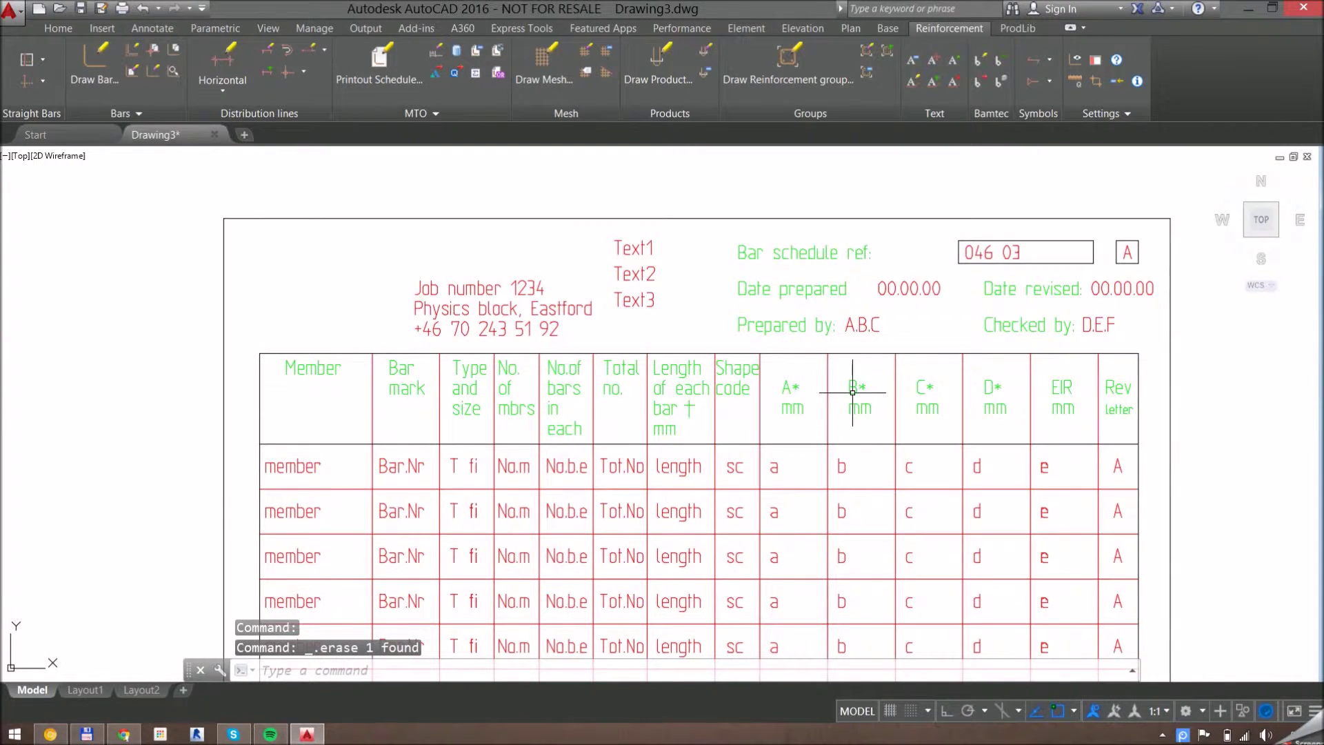
middle_click_drag(774, 342, 600, 376)
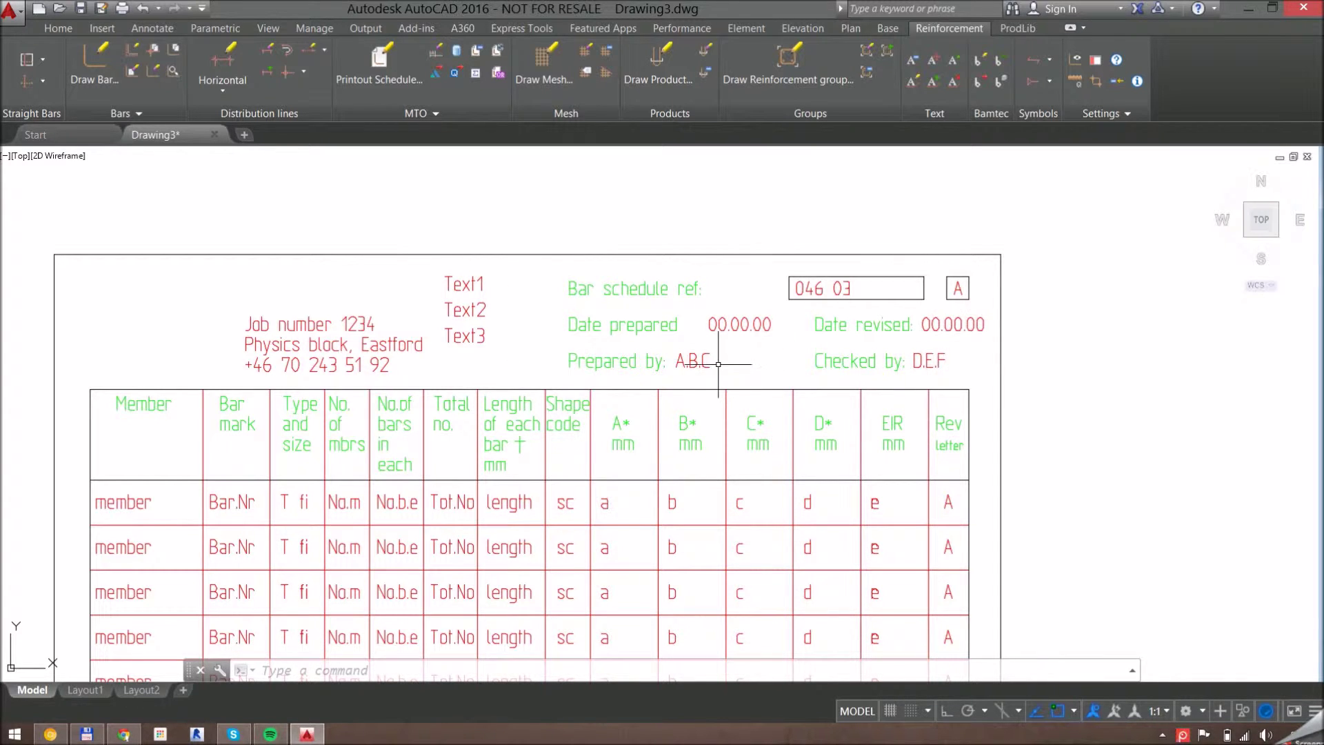
left_click(720, 324)
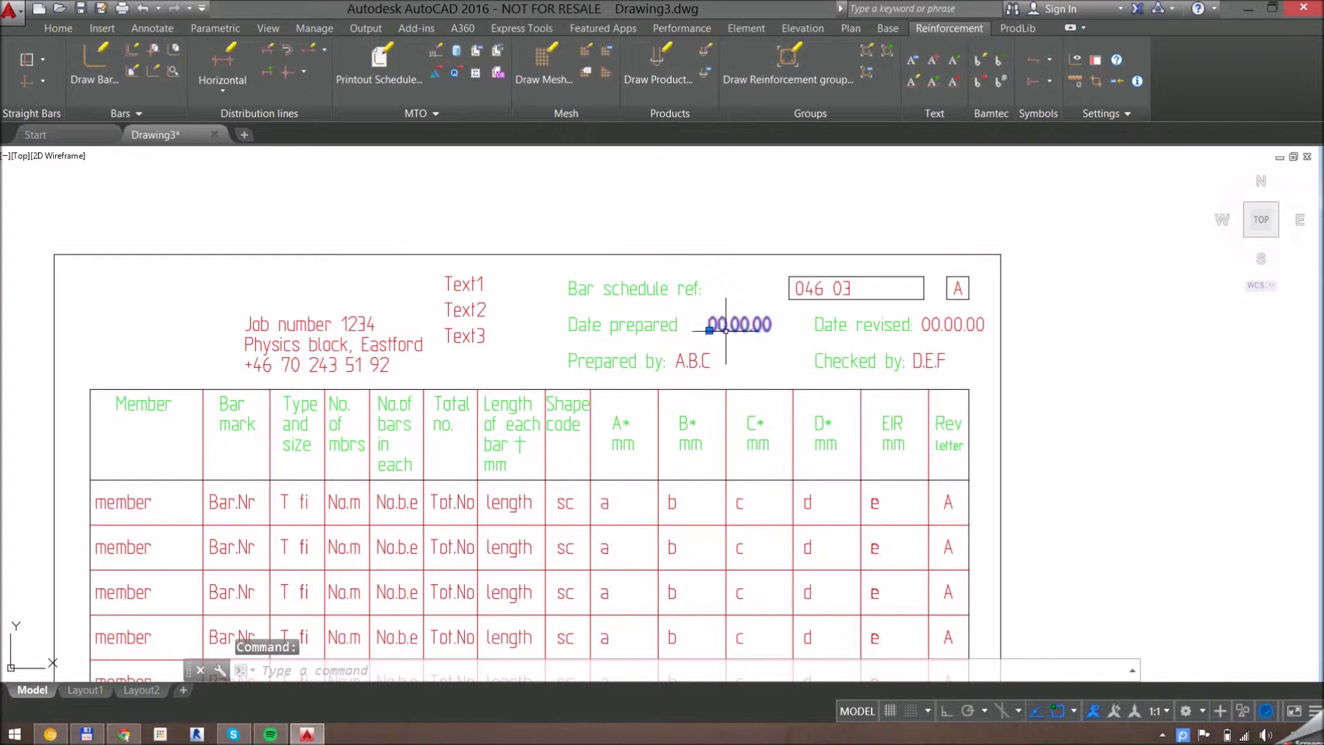
Give the date text a height of 4 and right justification
key("ctrl+1")
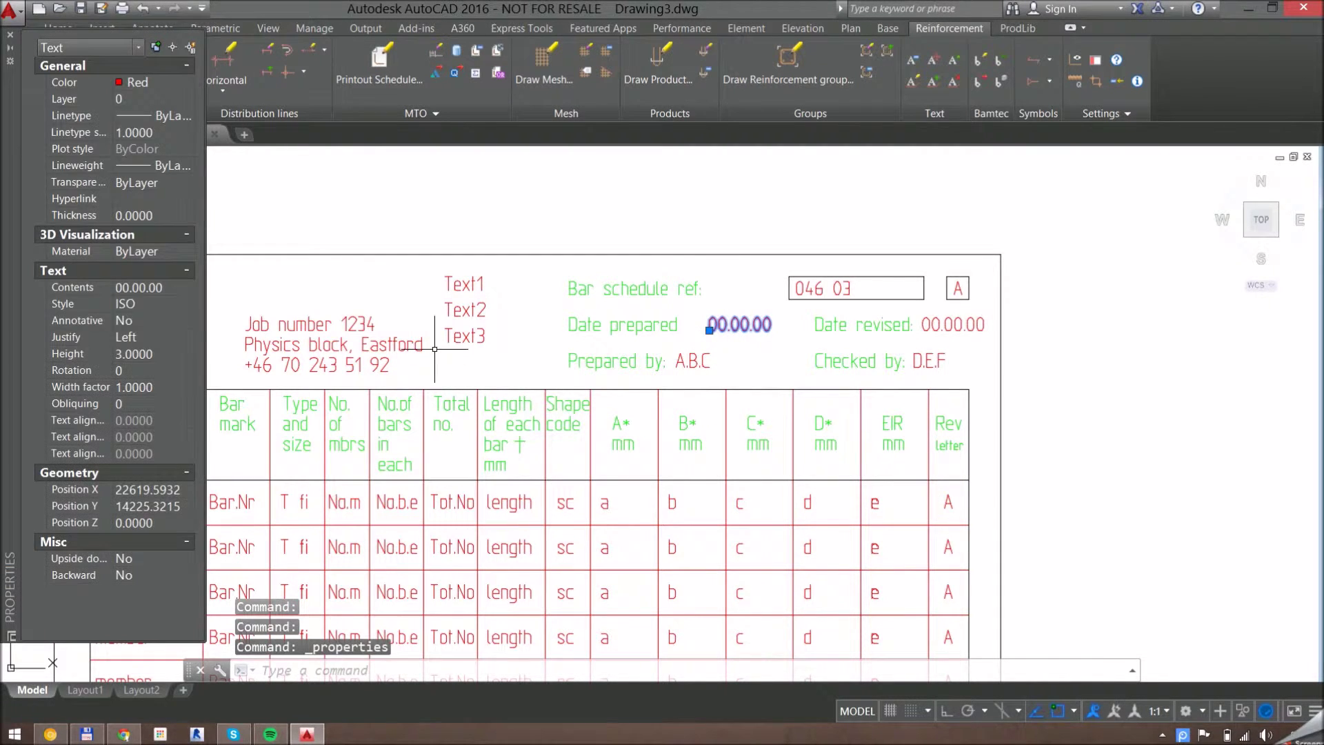
left_click(154, 354)
type("4")
key("Tab")
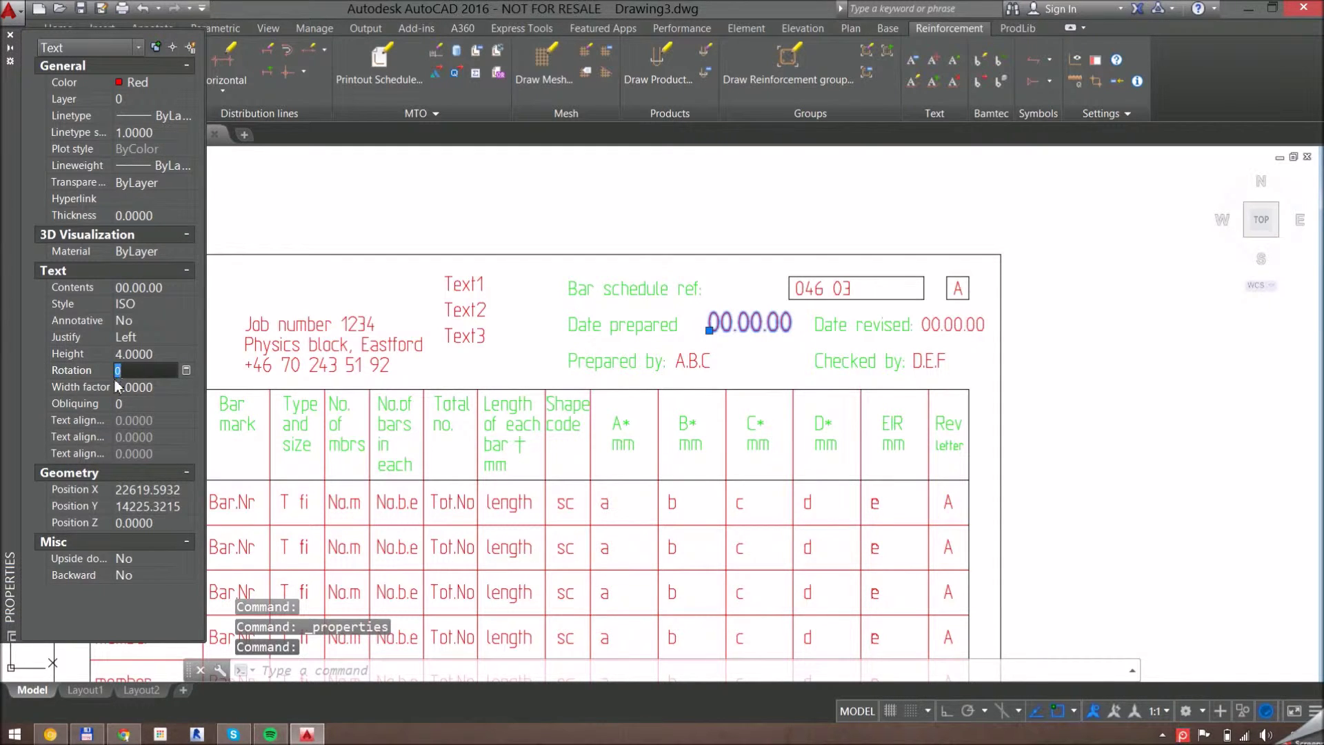
left_click(176, 338)
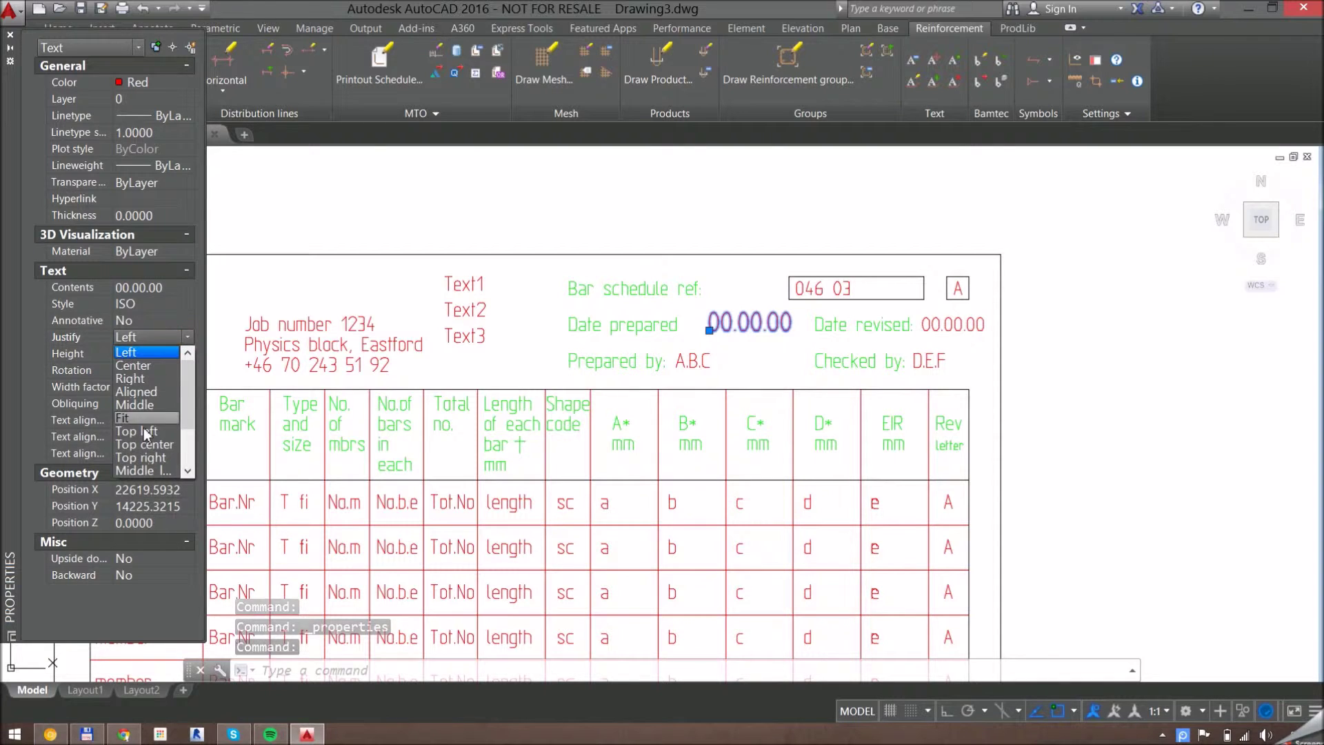
left_click(132, 379)
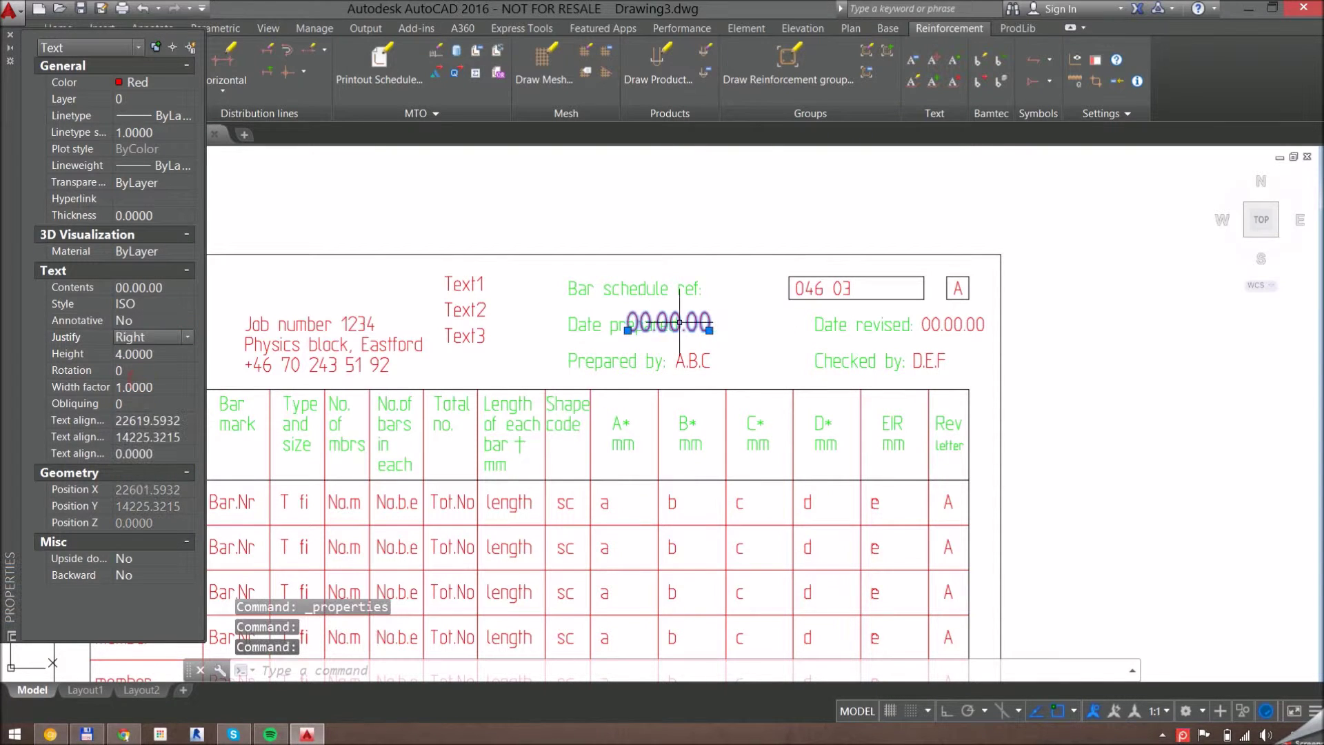
Stretch the date text right to sit before Date revised, then close Properties
key("Escape")
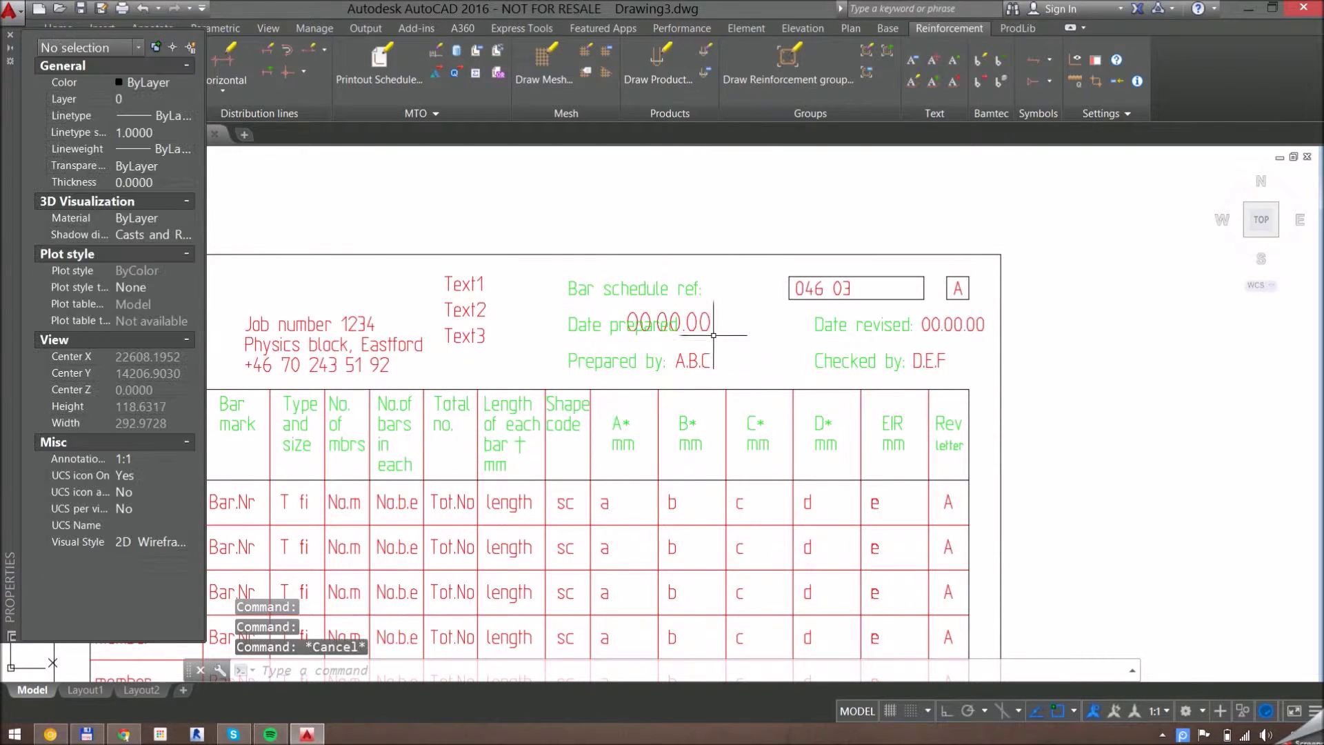
left_click(709, 329)
left_click(709, 329)
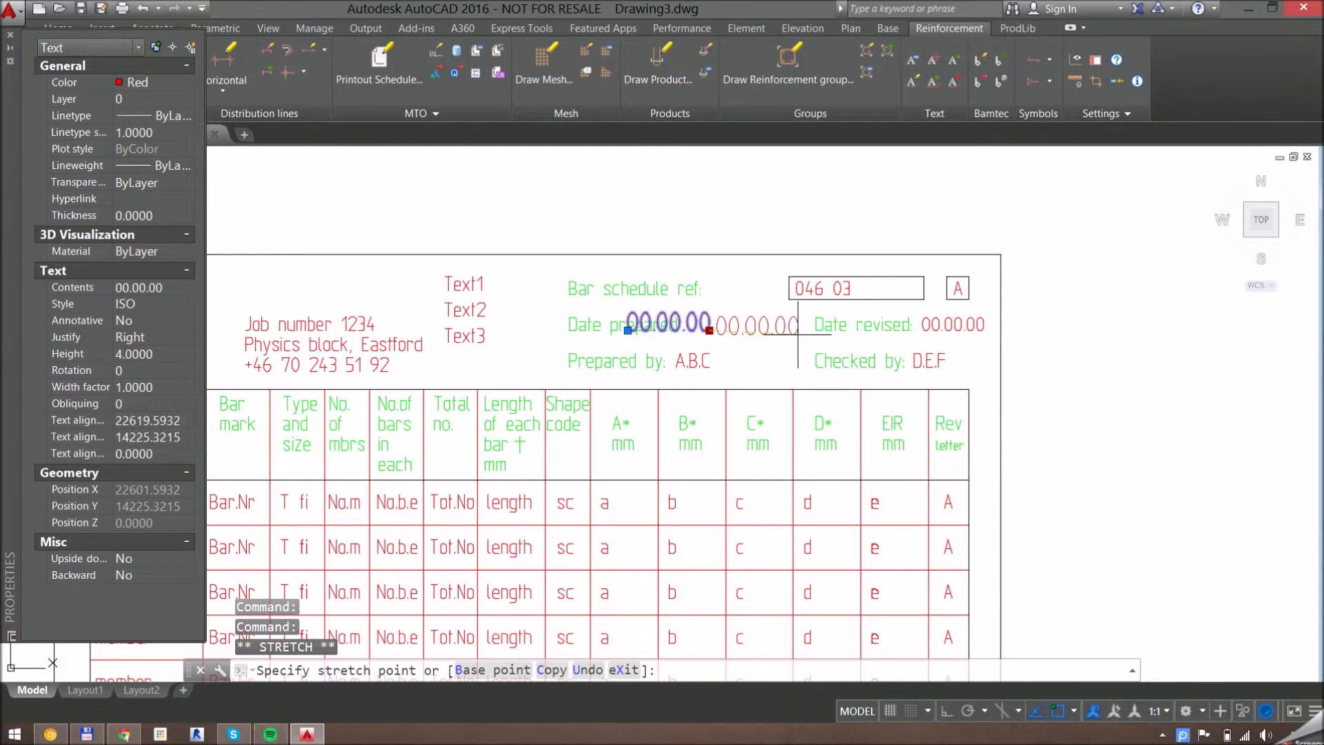
left_click(800, 329)
key("Escape")
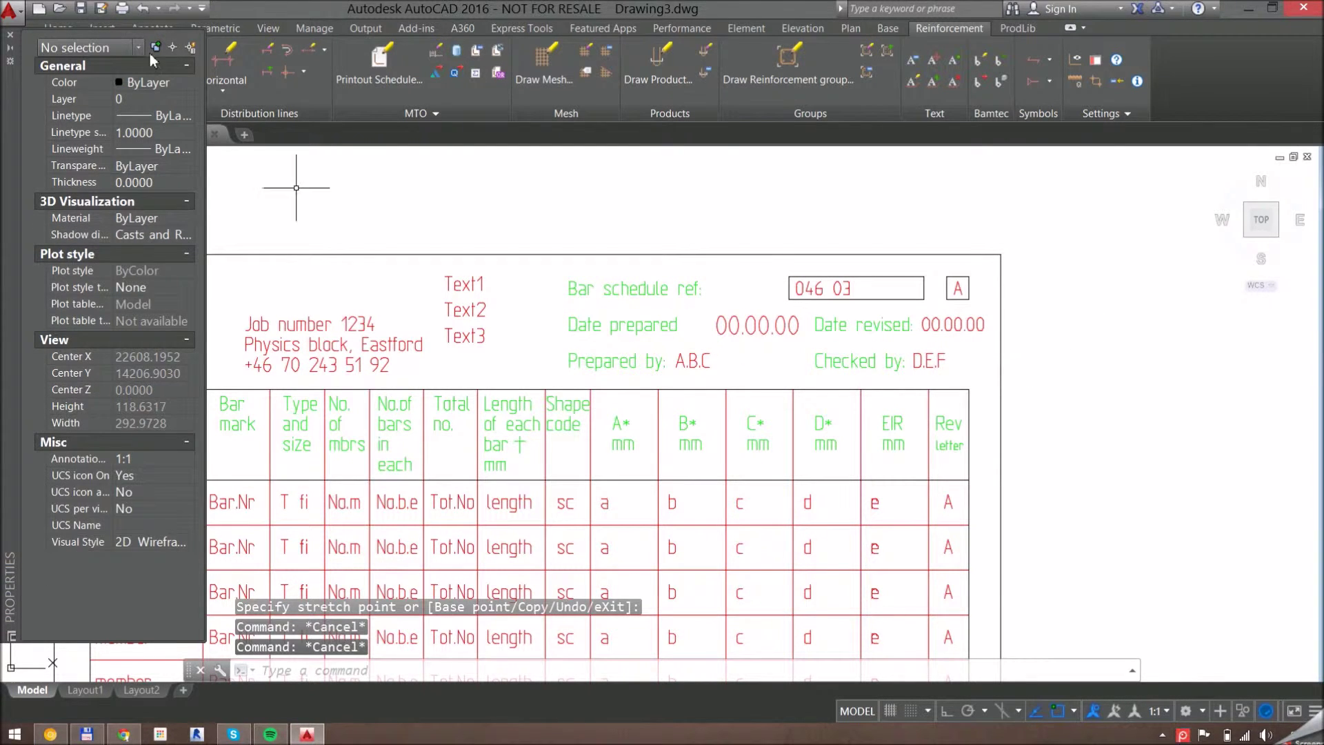
left_click(10, 34)
Draw a circle with CI in the header's top-left corner, left of the job lines
left_click(458, 193)
scroll(369, 207, "down", 2)
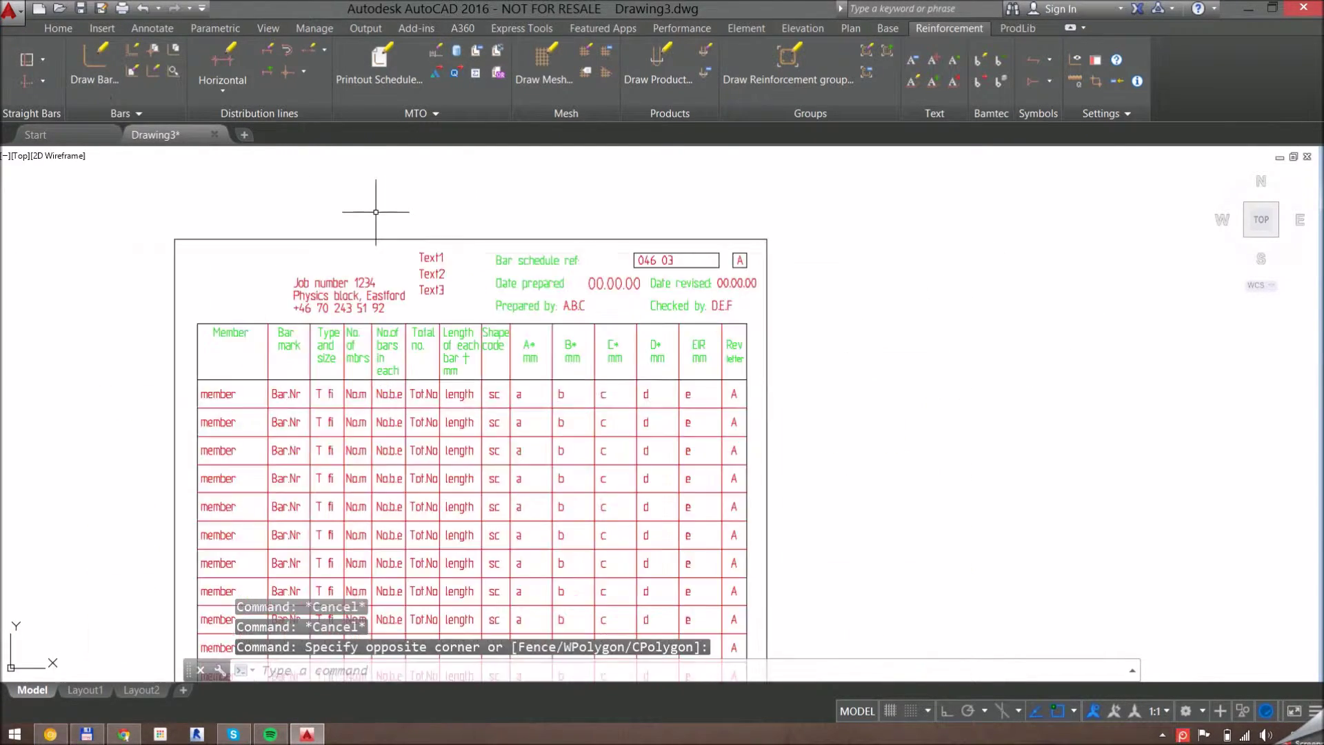
middle_click_drag(369, 207, 656, 224)
middle_click_drag(489, 286, 443, 260)
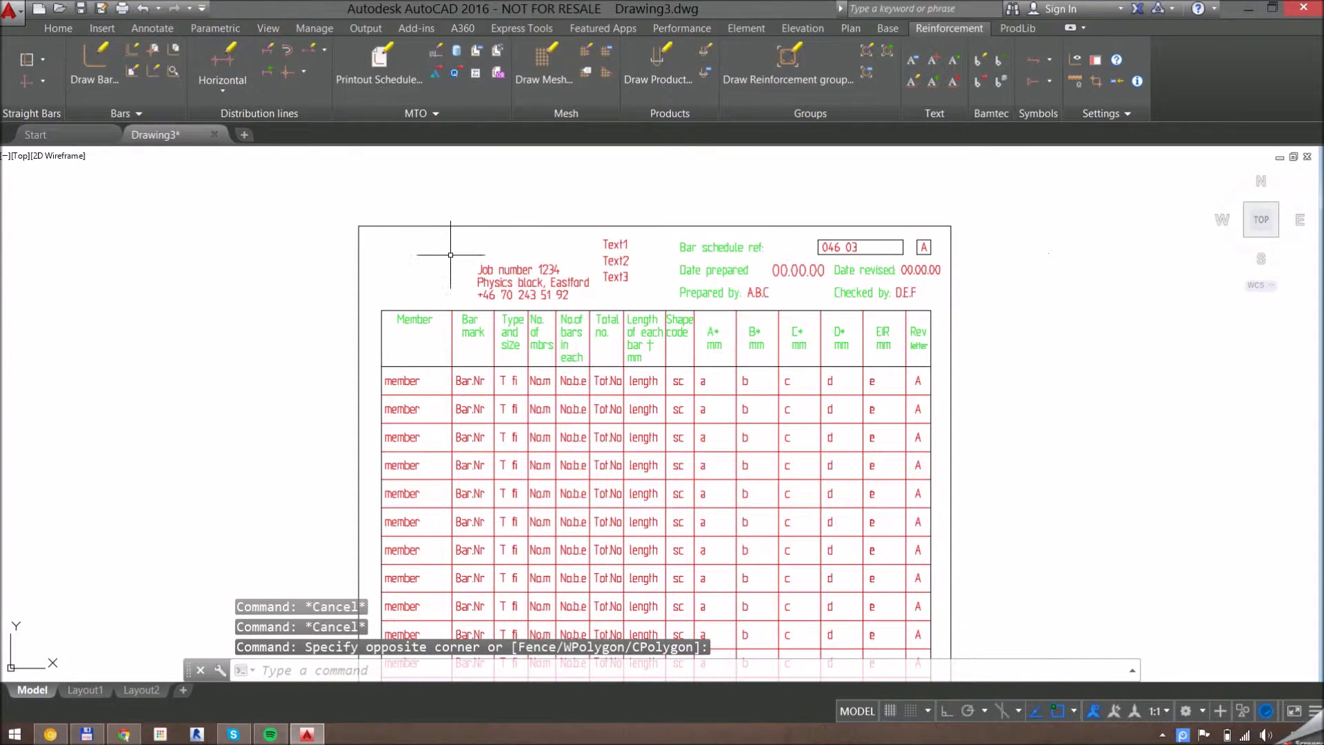
type("ci")
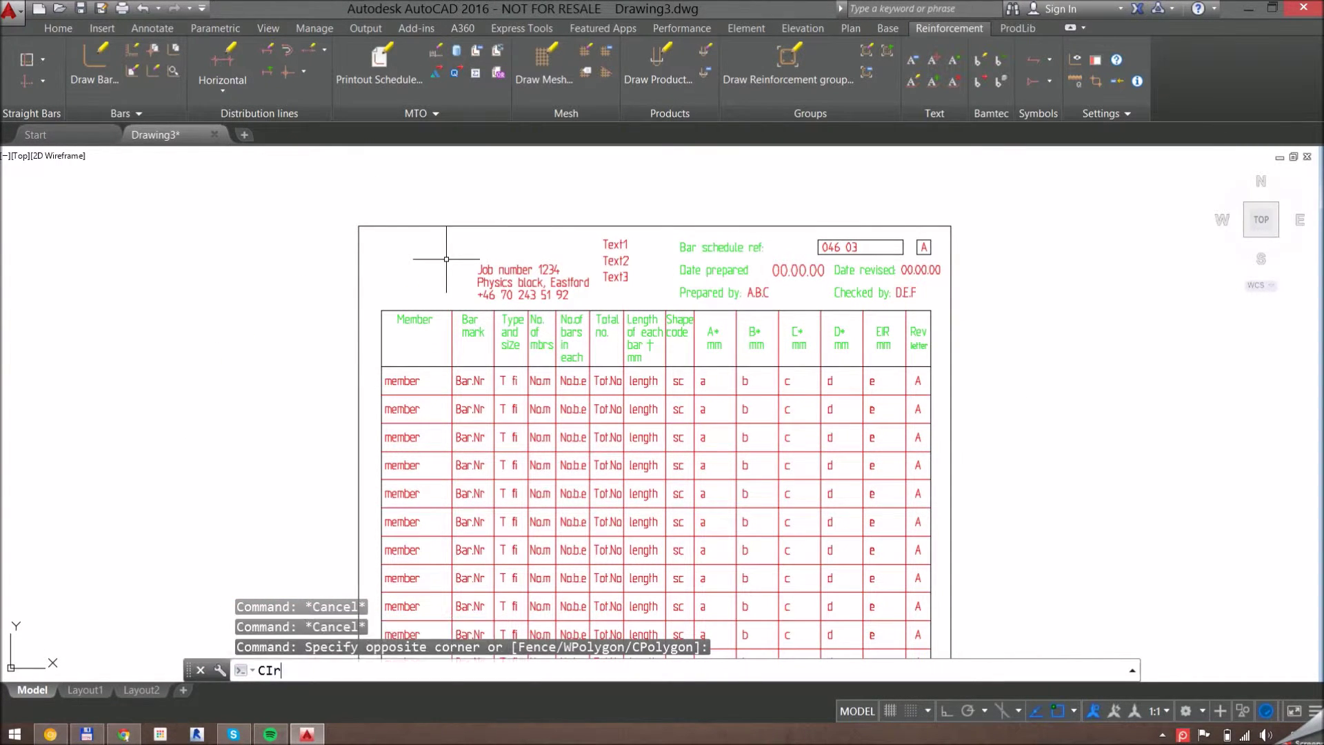
key("Return")
scroll(414, 276, "up", 4)
left_click(417, 275)
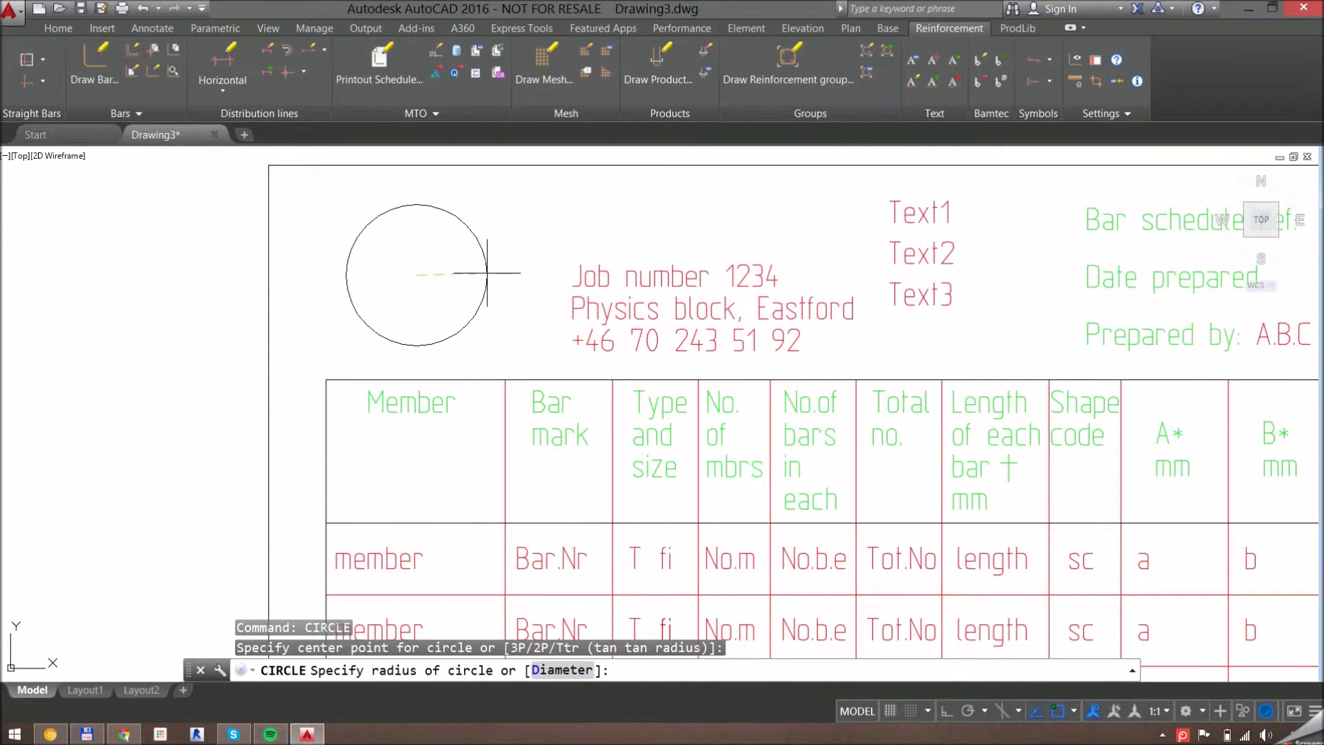
left_click(500, 278)
scroll(482, 276, "down", 5)
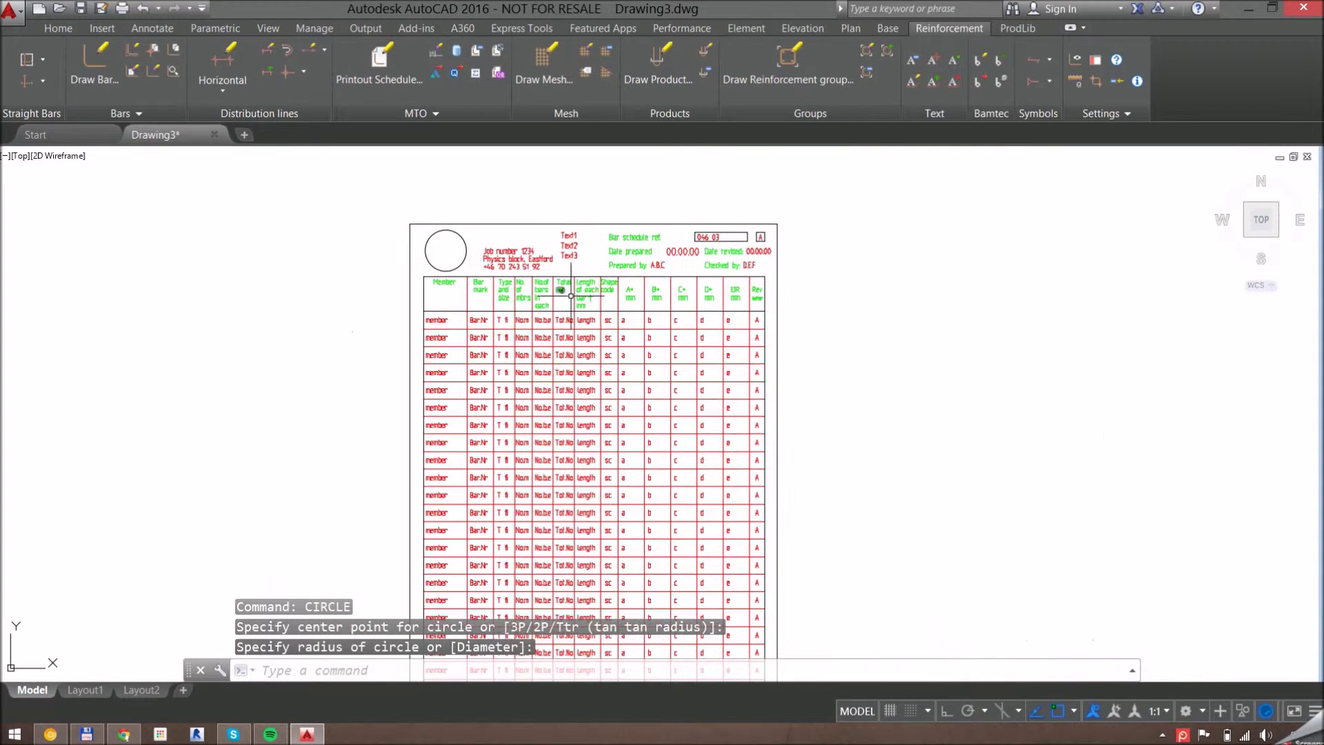
scroll(541, 349, "down", 4)
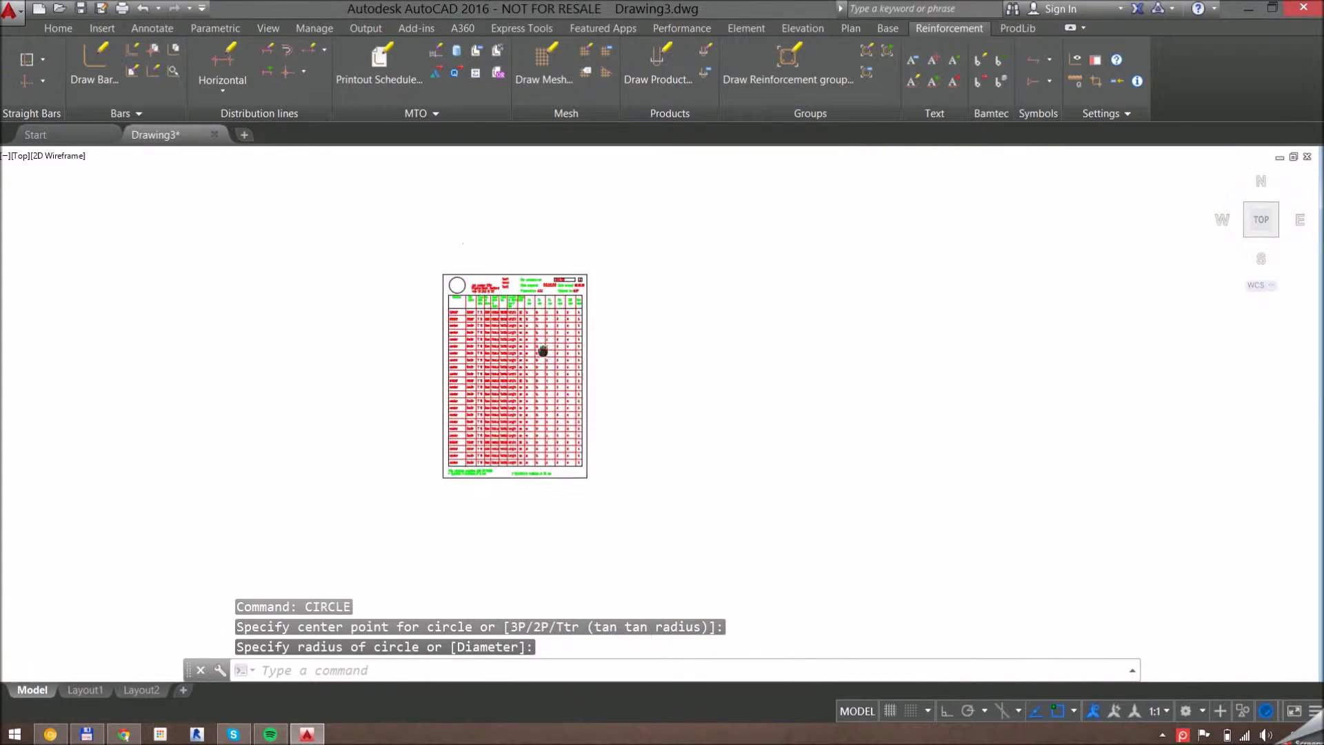
scroll(544, 349, "up", 2)
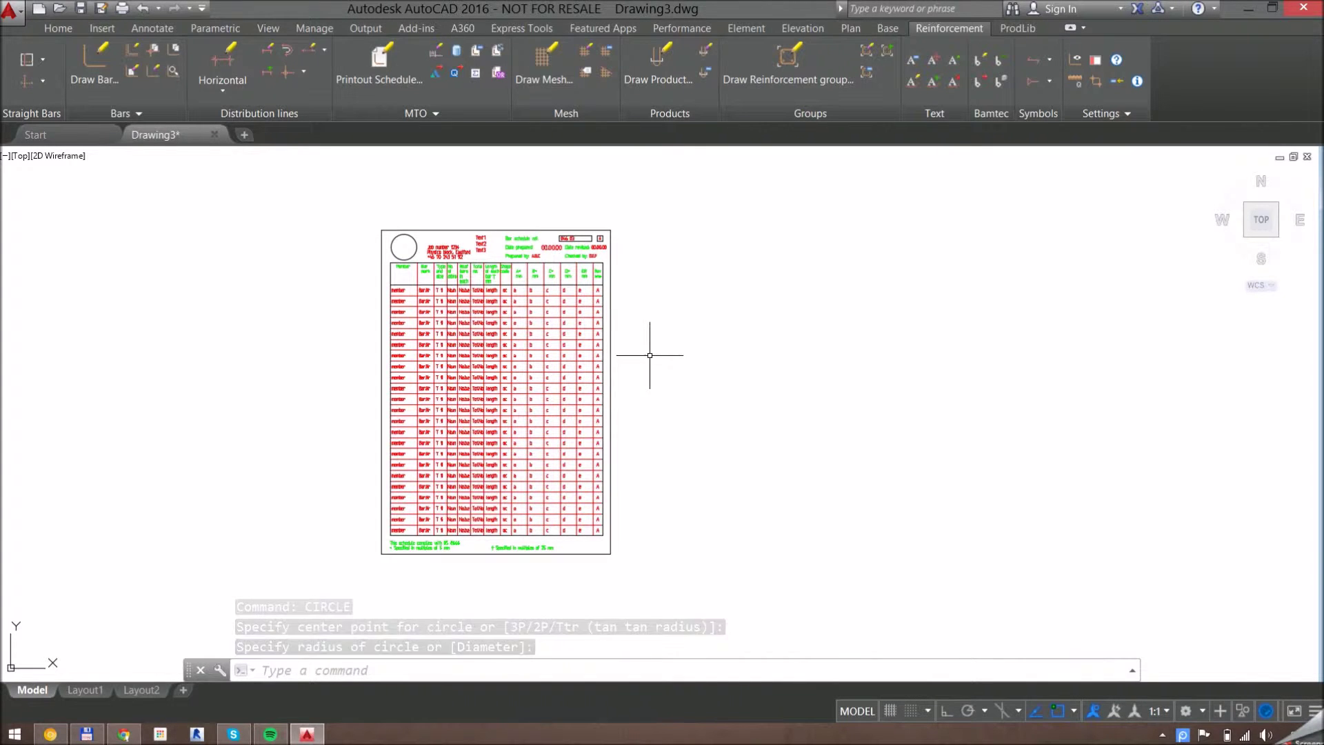
middle_click_drag(644, 418, 687, 420)
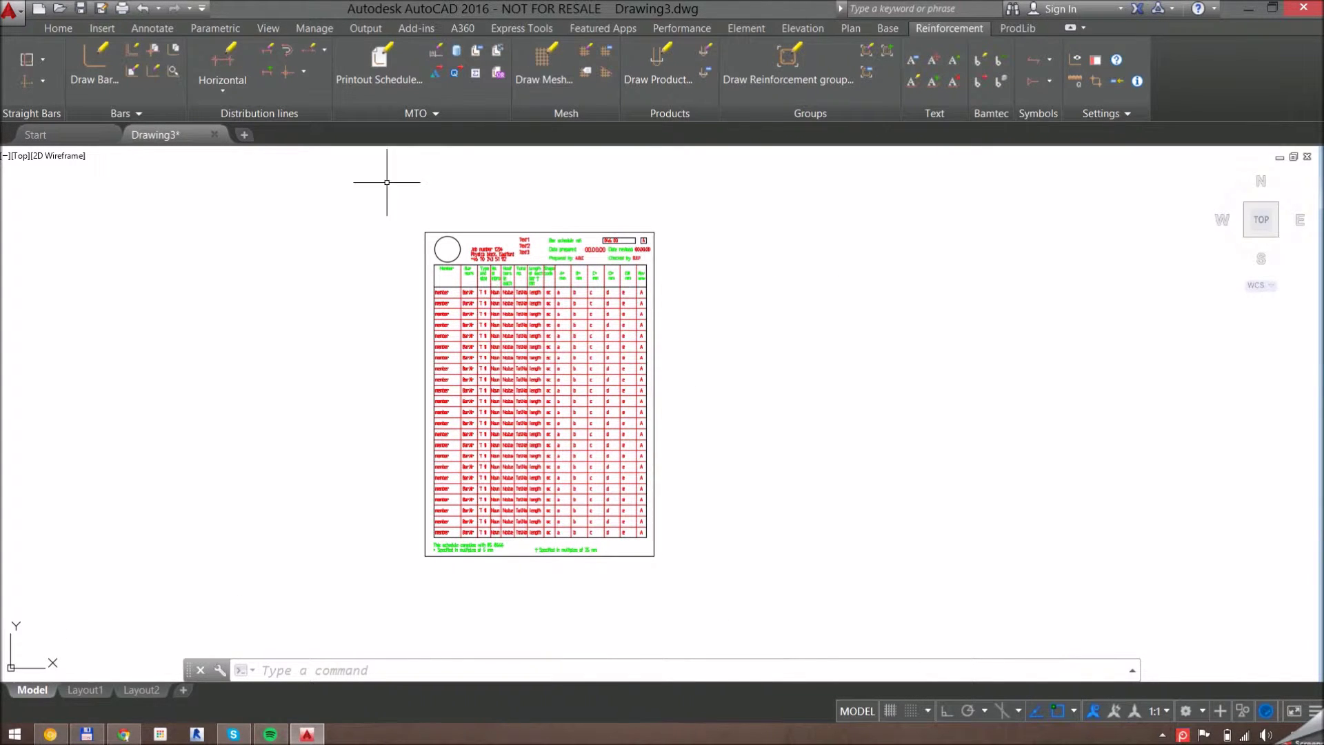
Make the whole schedule into template block MyTemplateBlock with its insertion point at the bottom-left corner
left_click(409, 114)
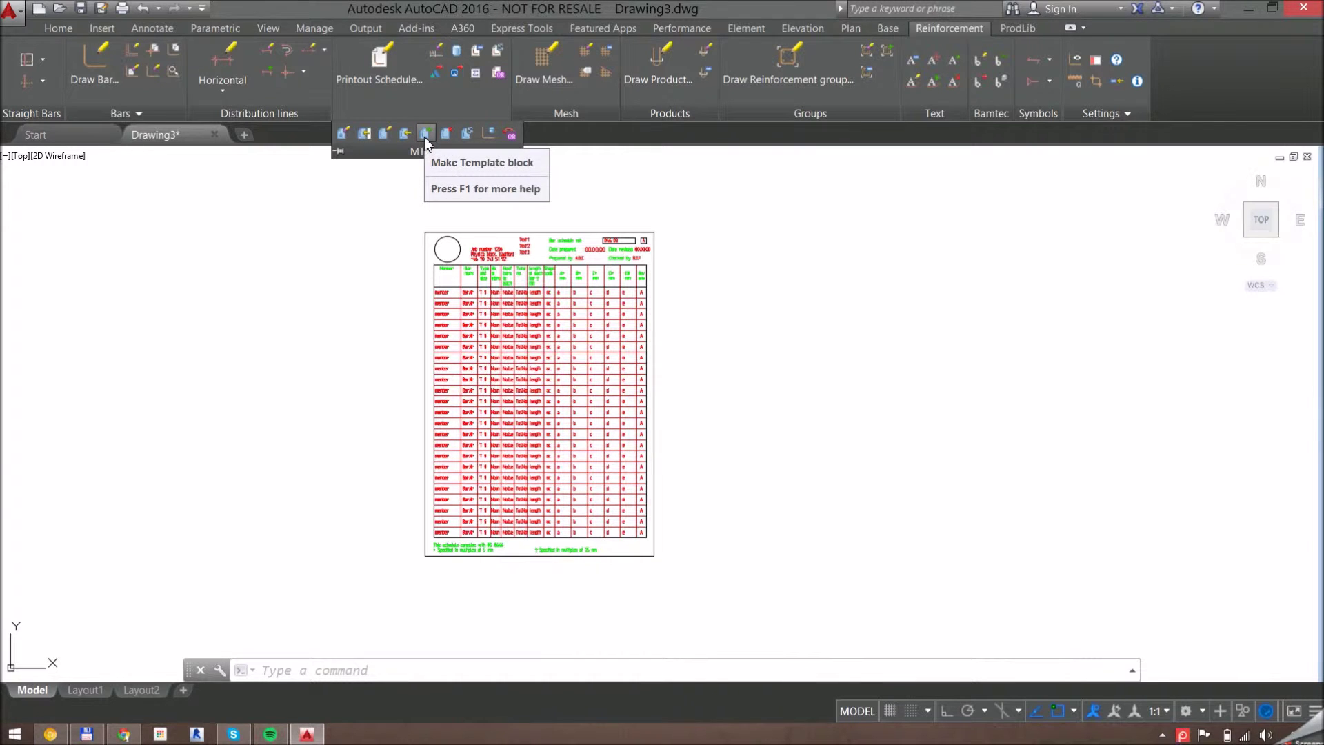
left_click(425, 135)
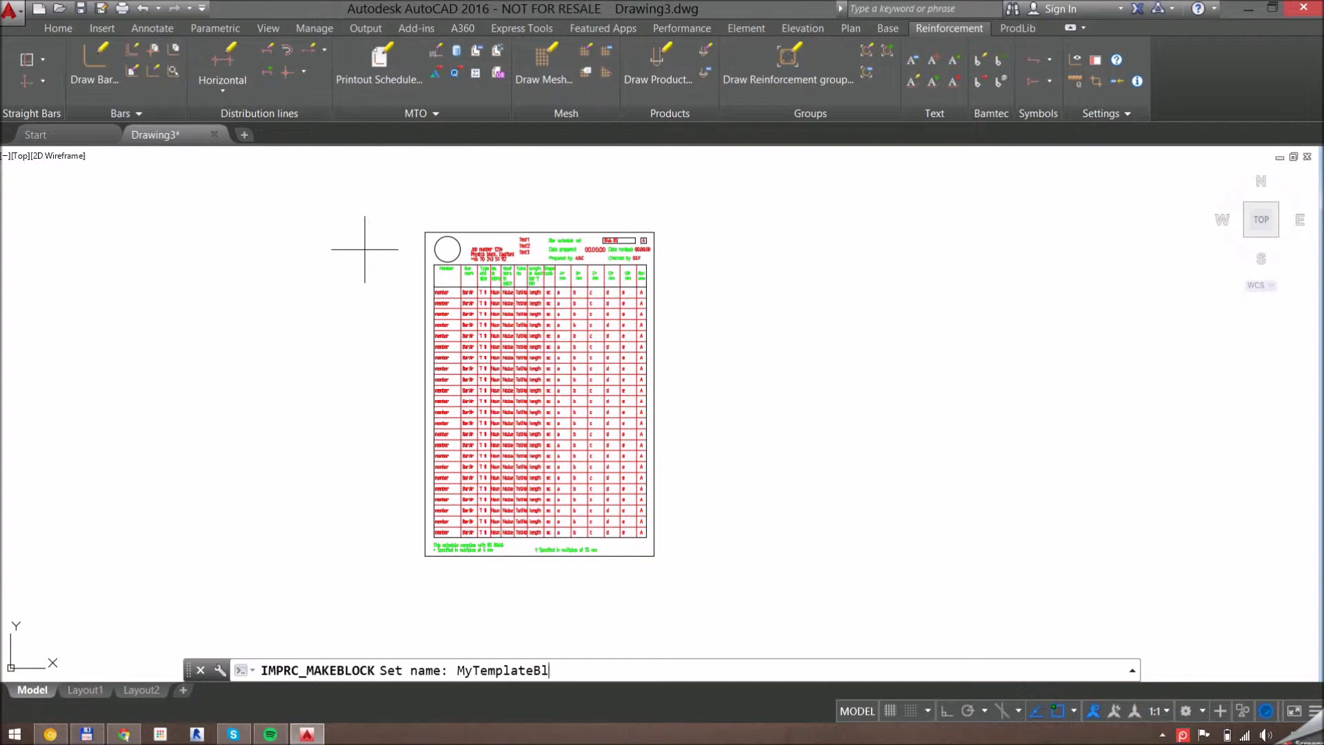
key("Return")
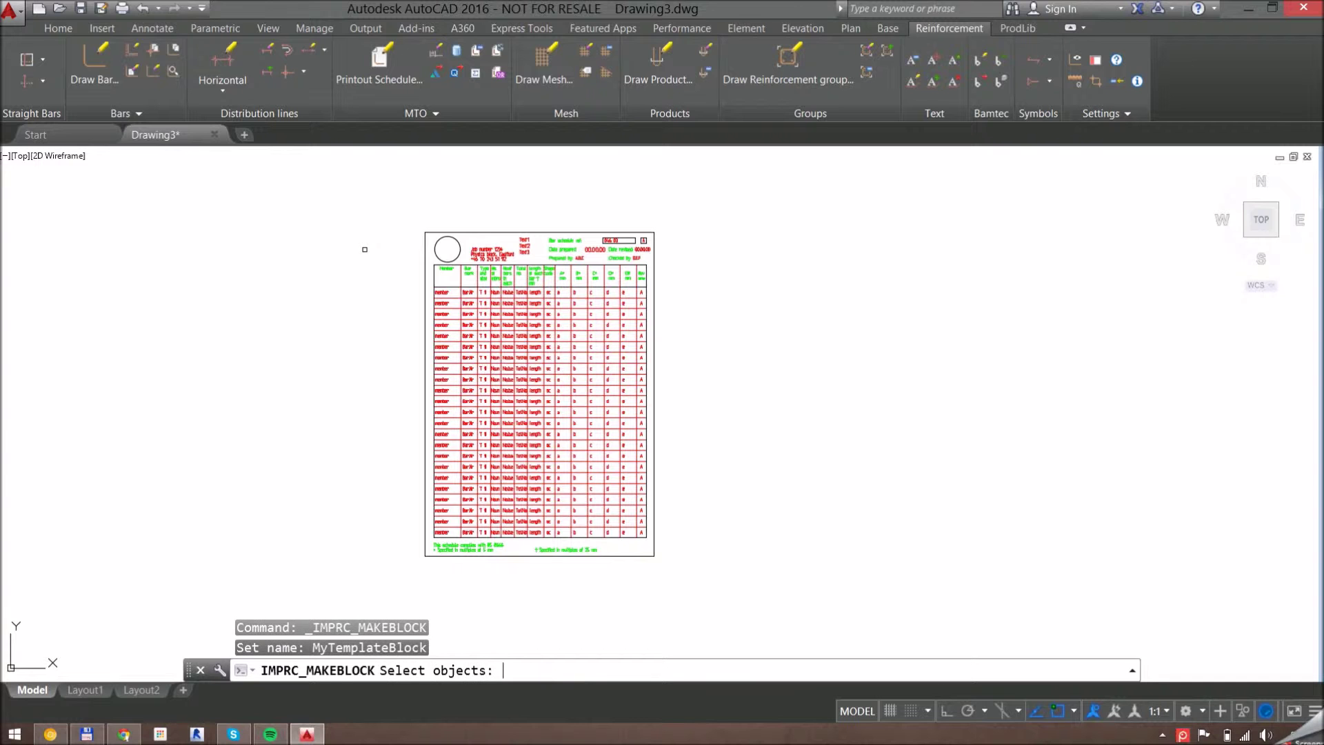
left_click(407, 206)
left_click(704, 570)
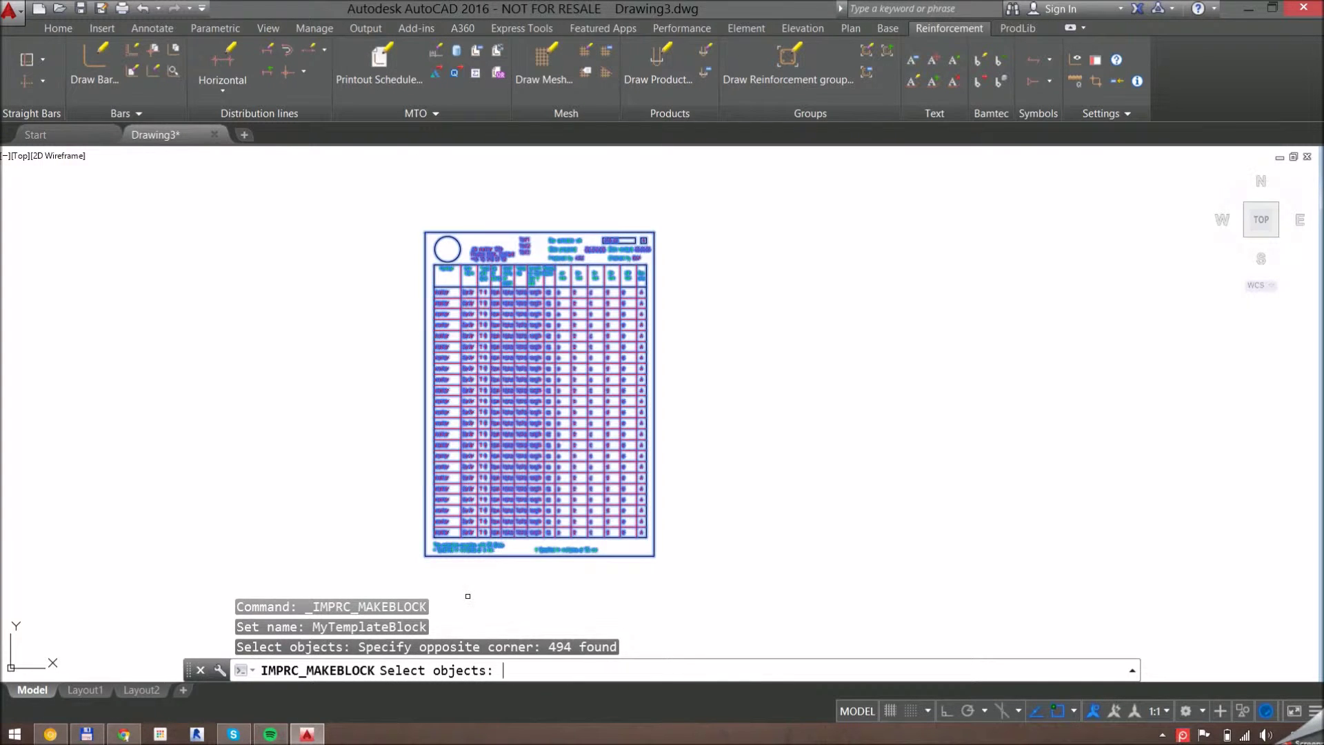
key("Return")
left_click(424, 556)
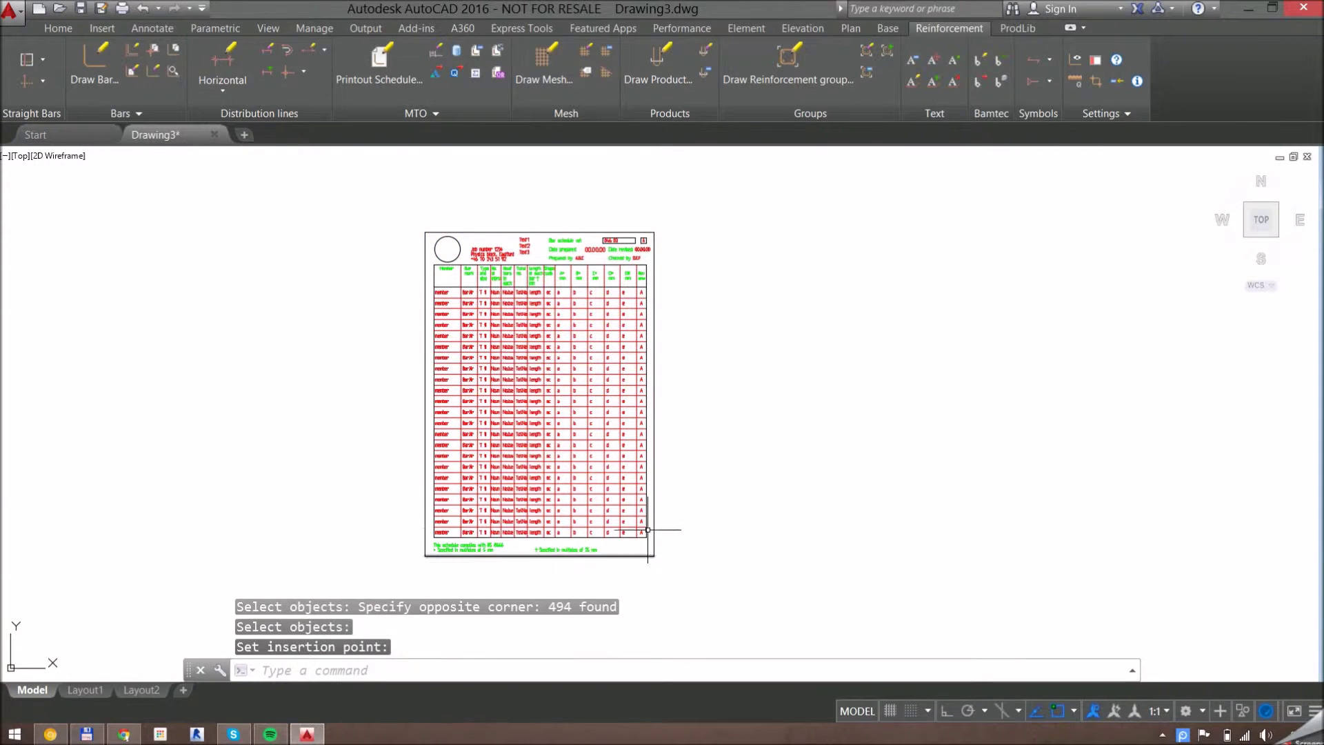
middle_click_drag(800, 442, 638, 438)
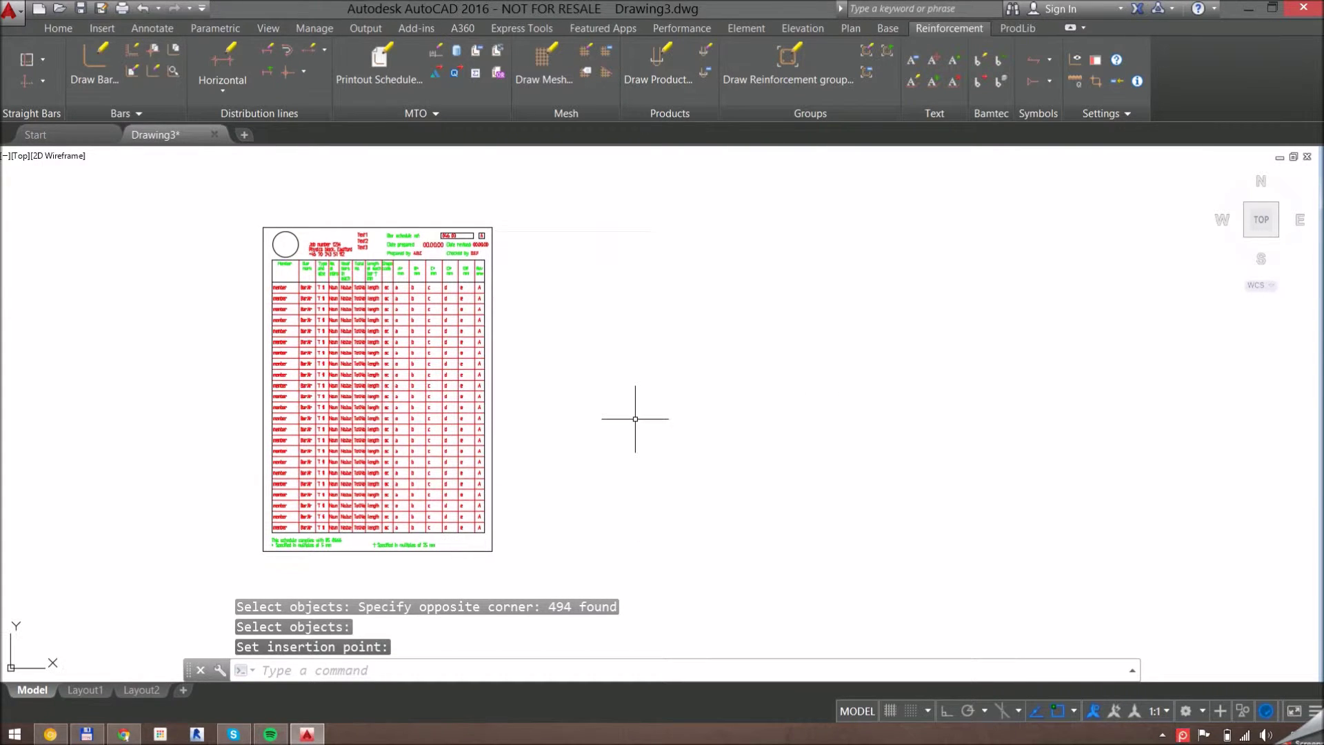
Set the BS_8666_2000 schedule definition's template block to MyTemplateBlock
left_click(478, 51)
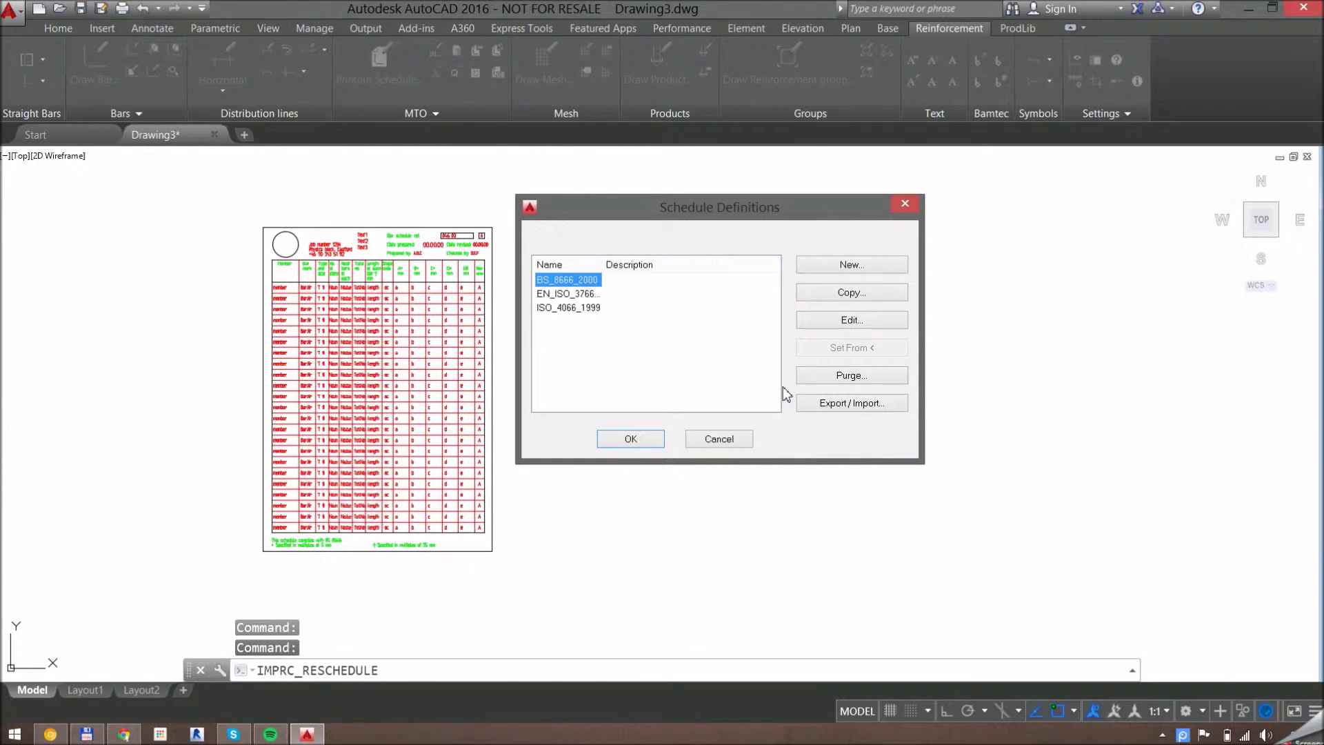
left_click(583, 293)
left_click(567, 279)
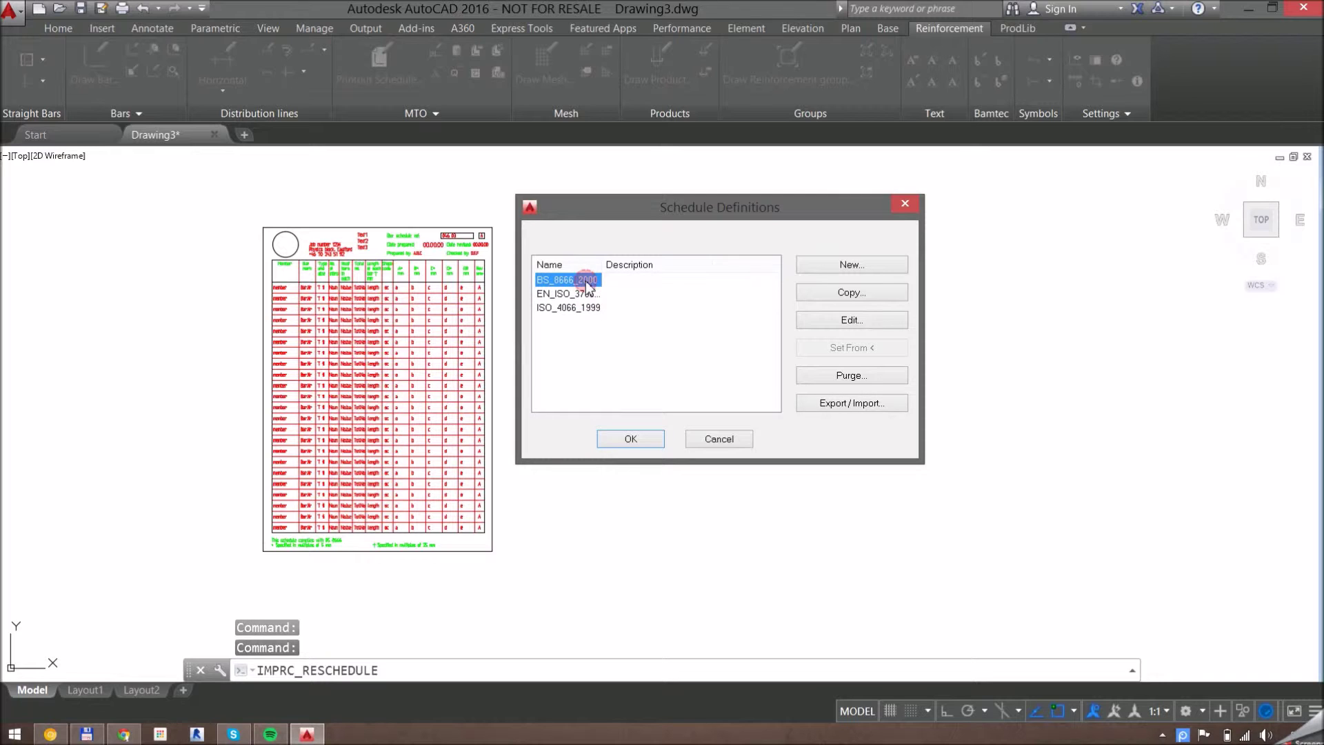
left_click(862, 320)
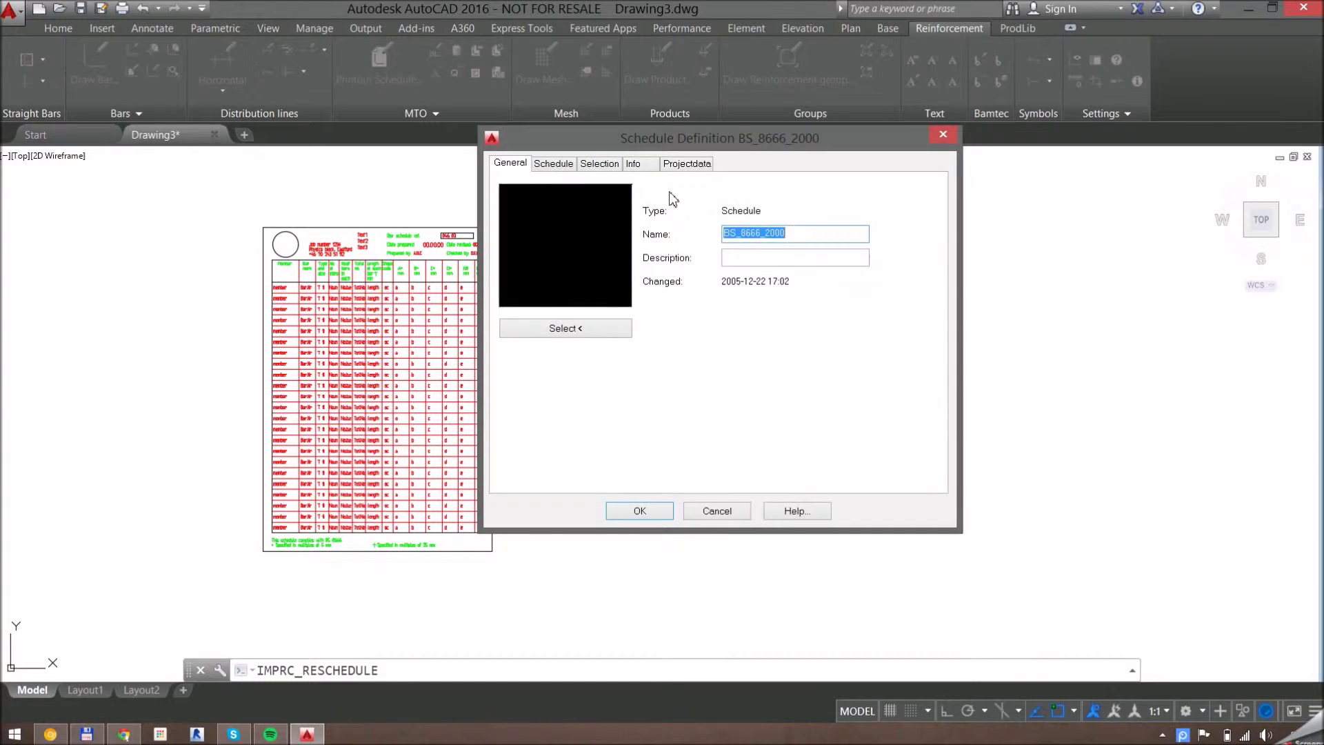
left_click(552, 165)
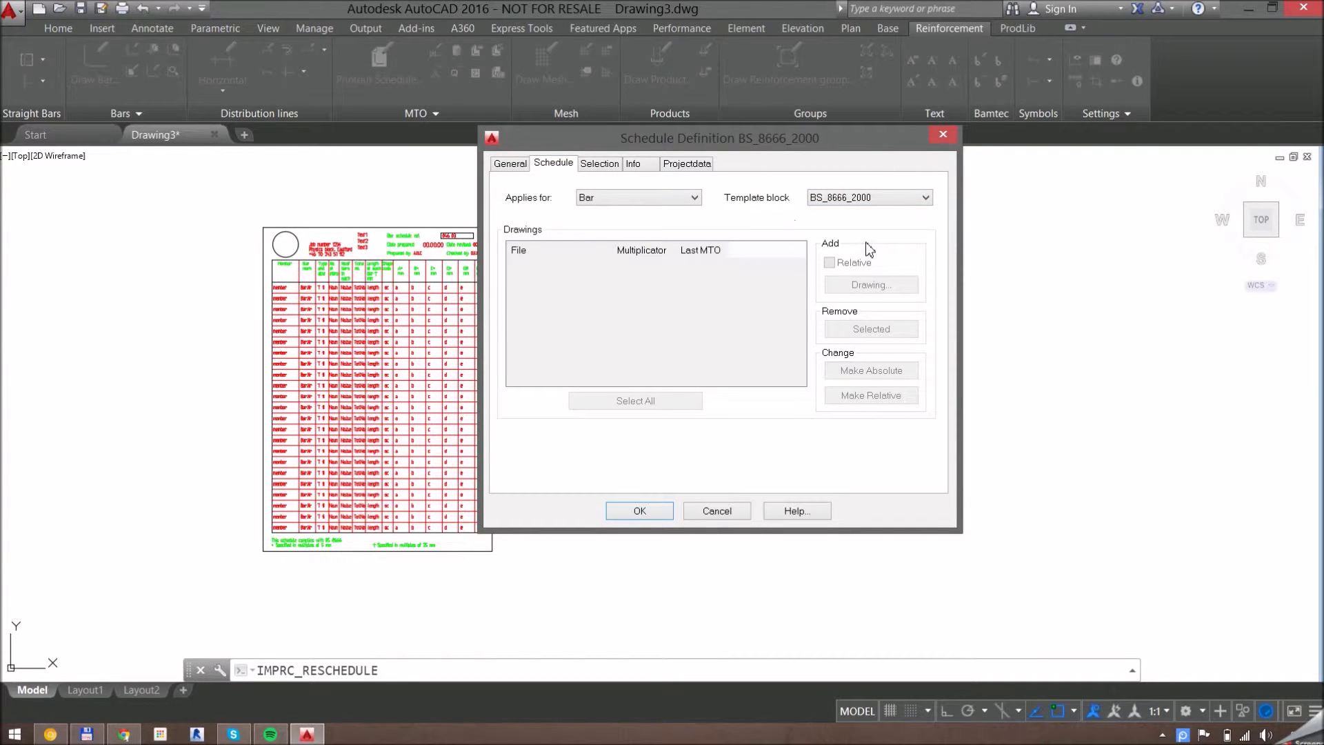
left_click(892, 200)
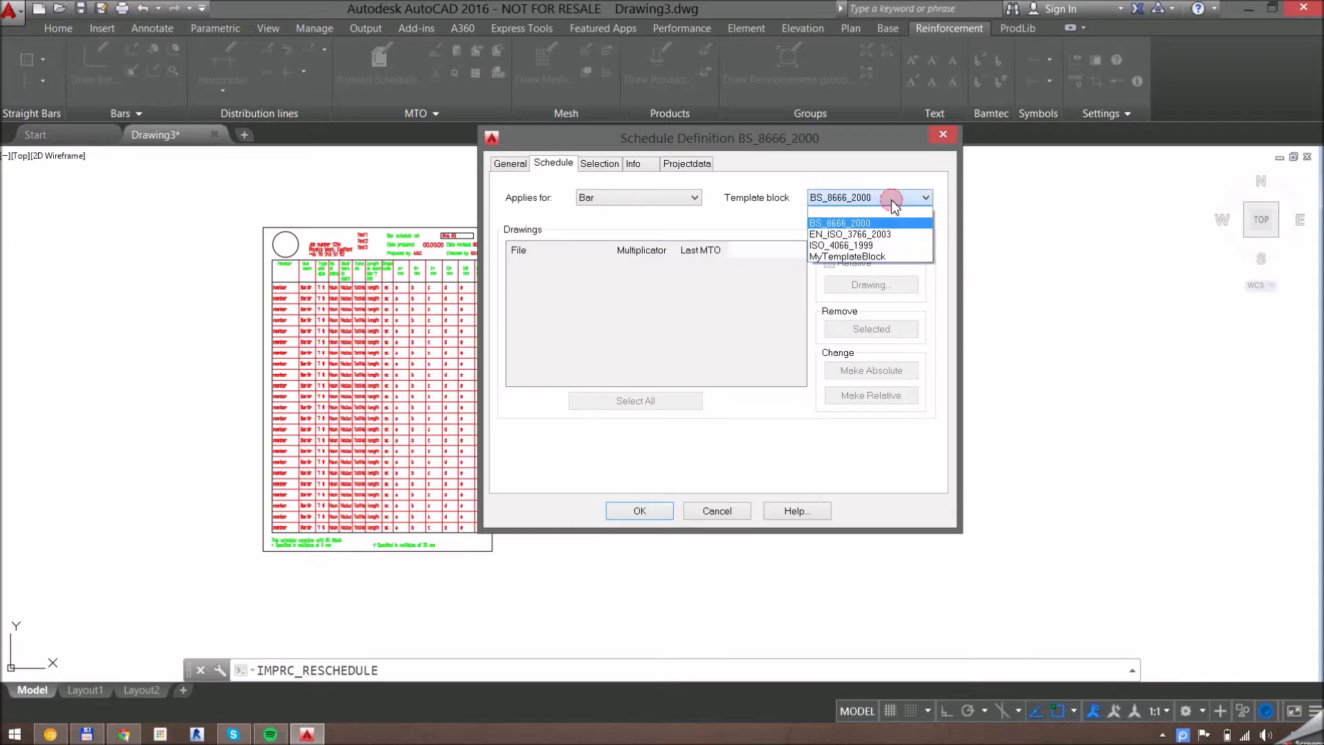
left_click(868, 258)
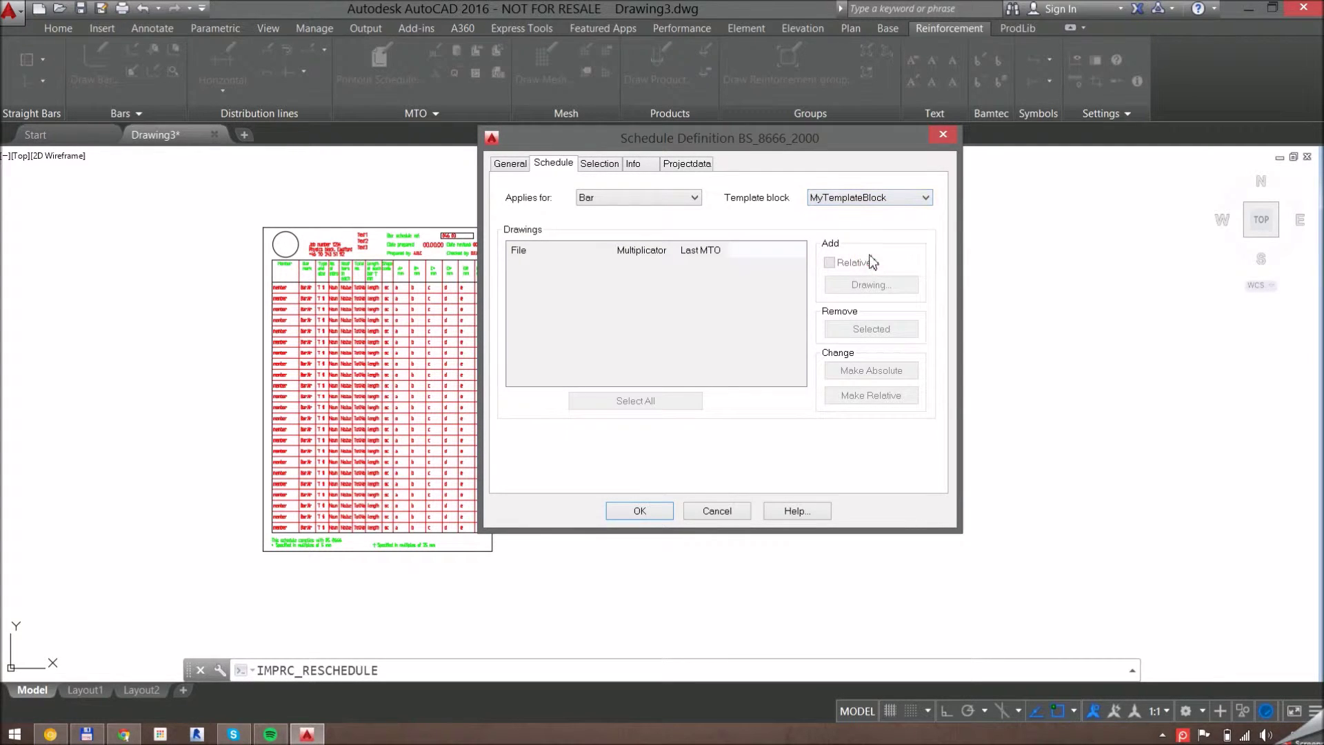
left_click(640, 511)
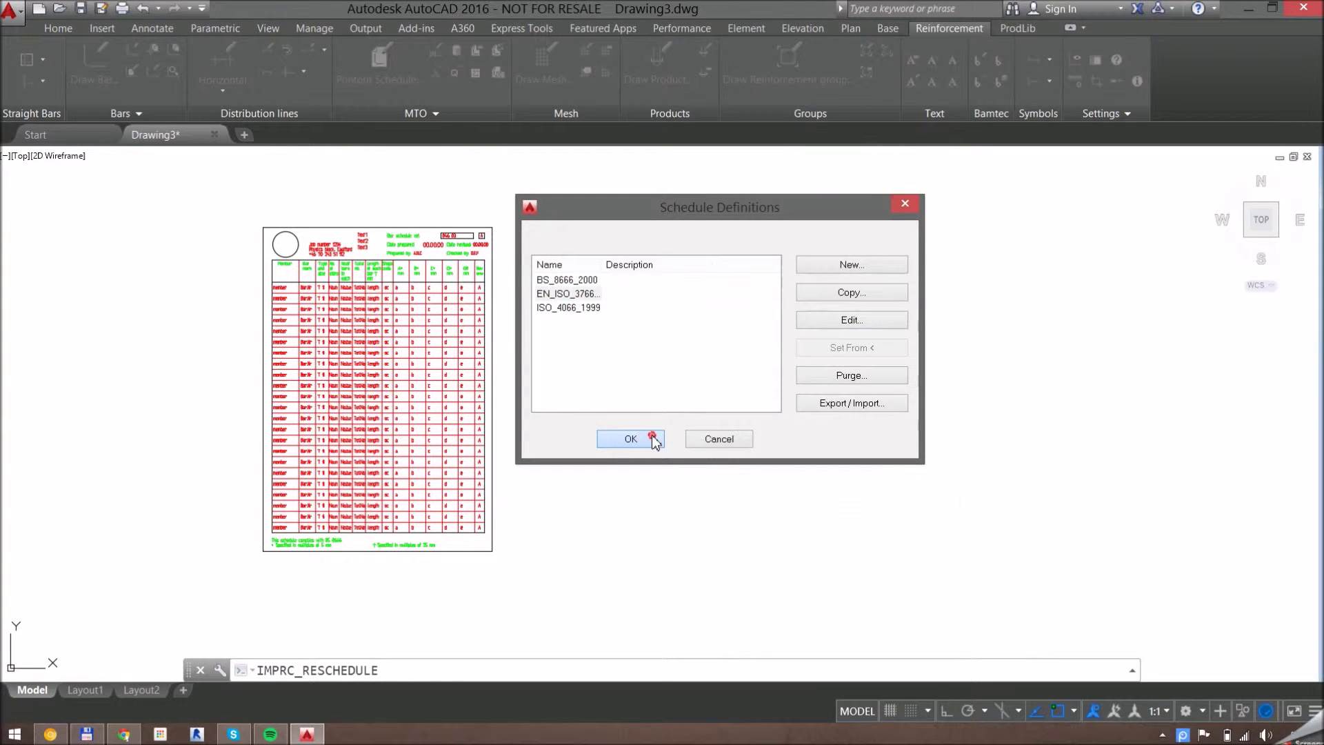
left_click(655, 442)
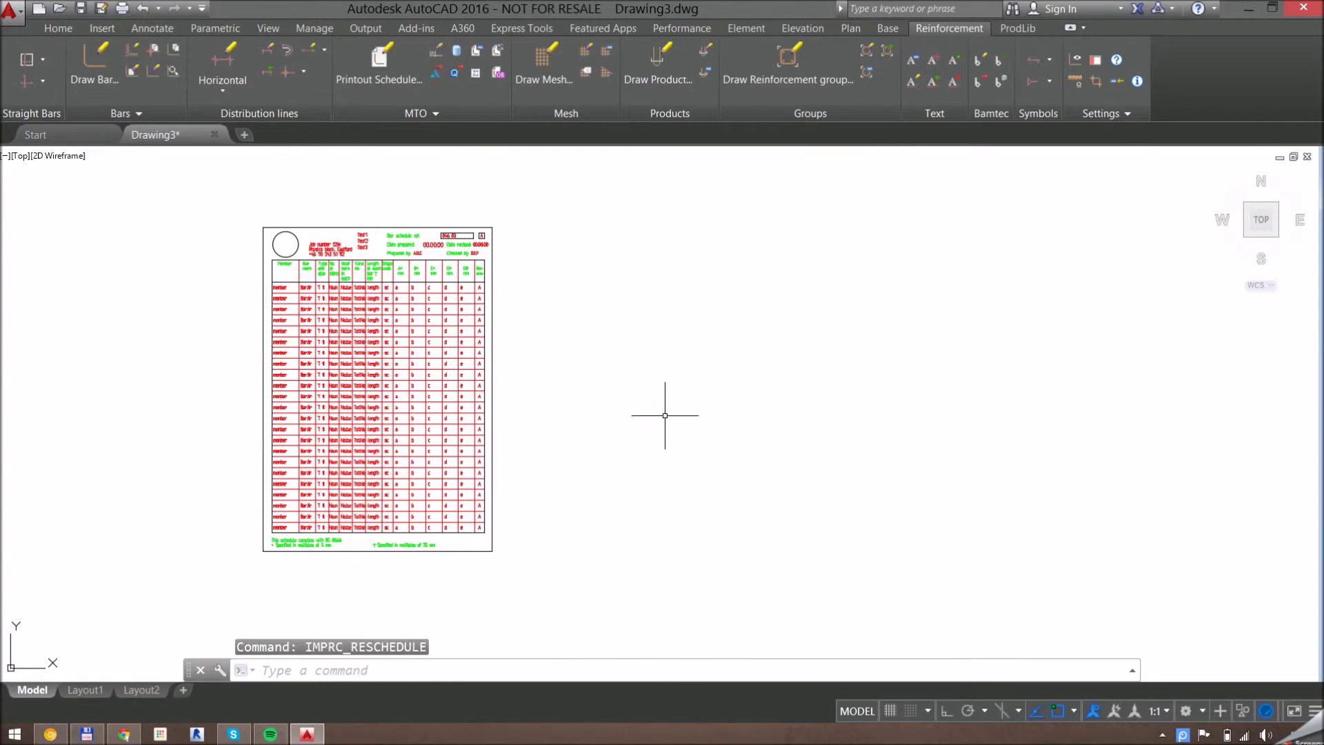
Print out the BS_8666_2000 schedule into model space and place it
left_click(397, 79)
left_click(645, 287)
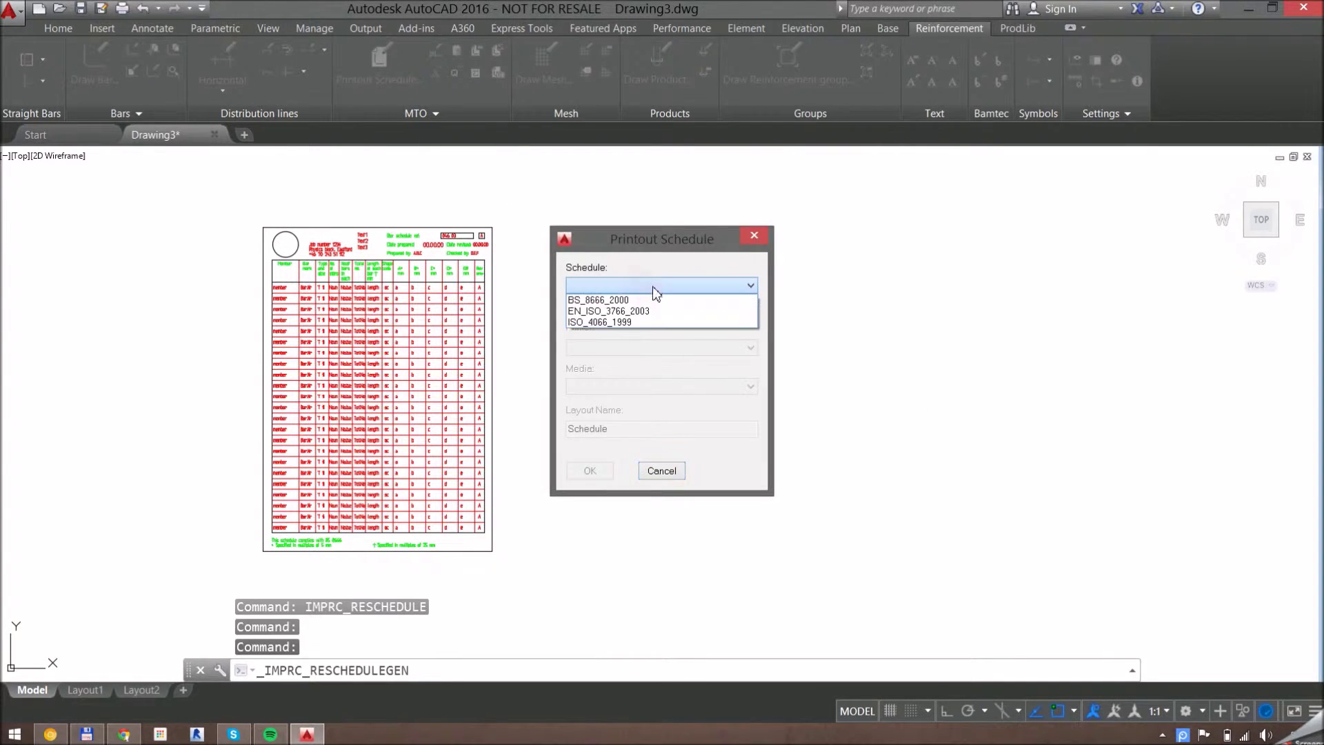
left_click(646, 298)
left_click(587, 472)
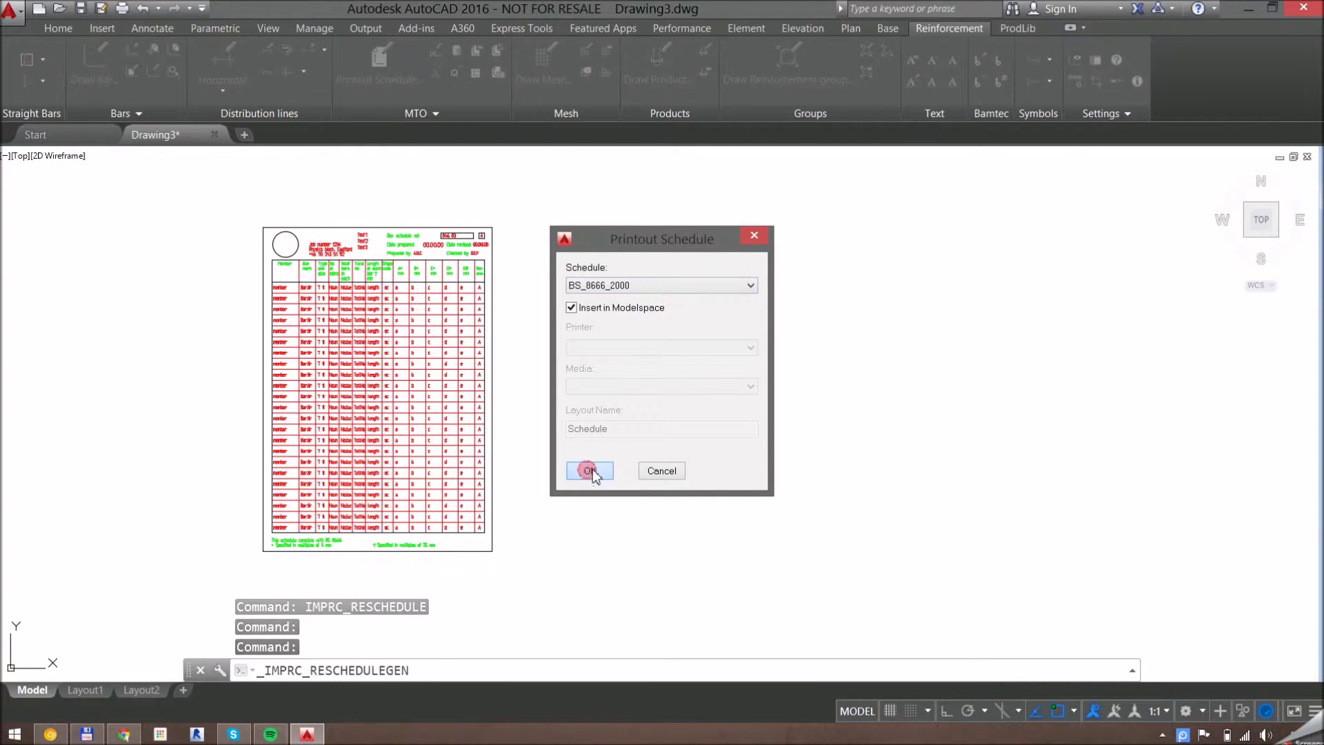
scroll(874, 389, "down", 5)
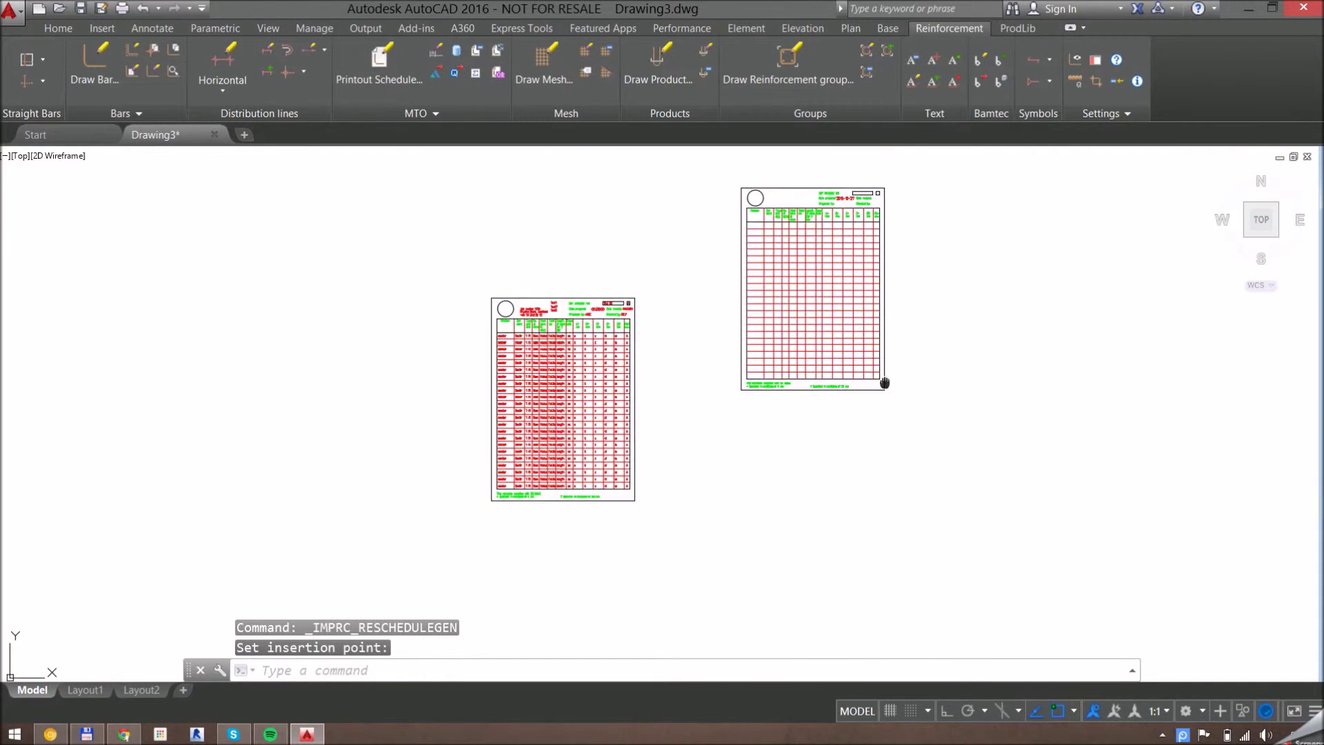
scroll(887, 295, "up", 7)
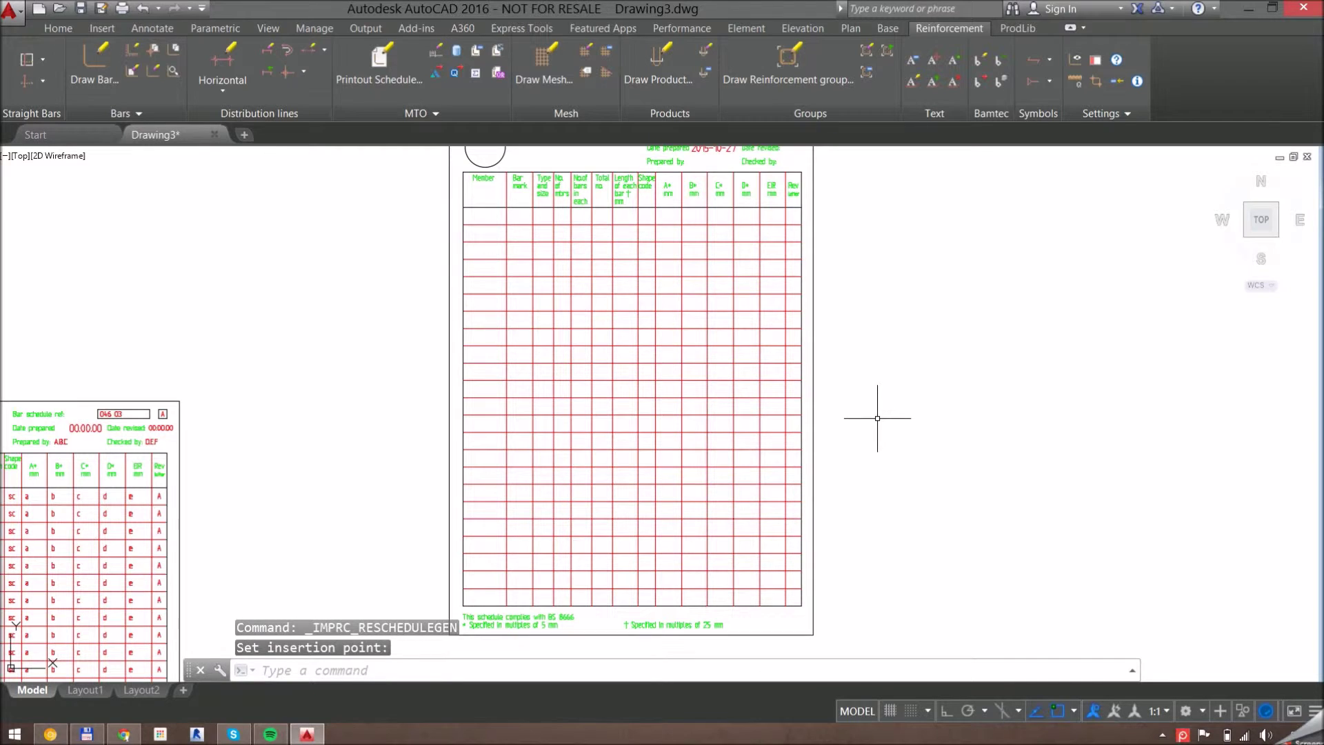
scroll(877, 418, "down", 2)
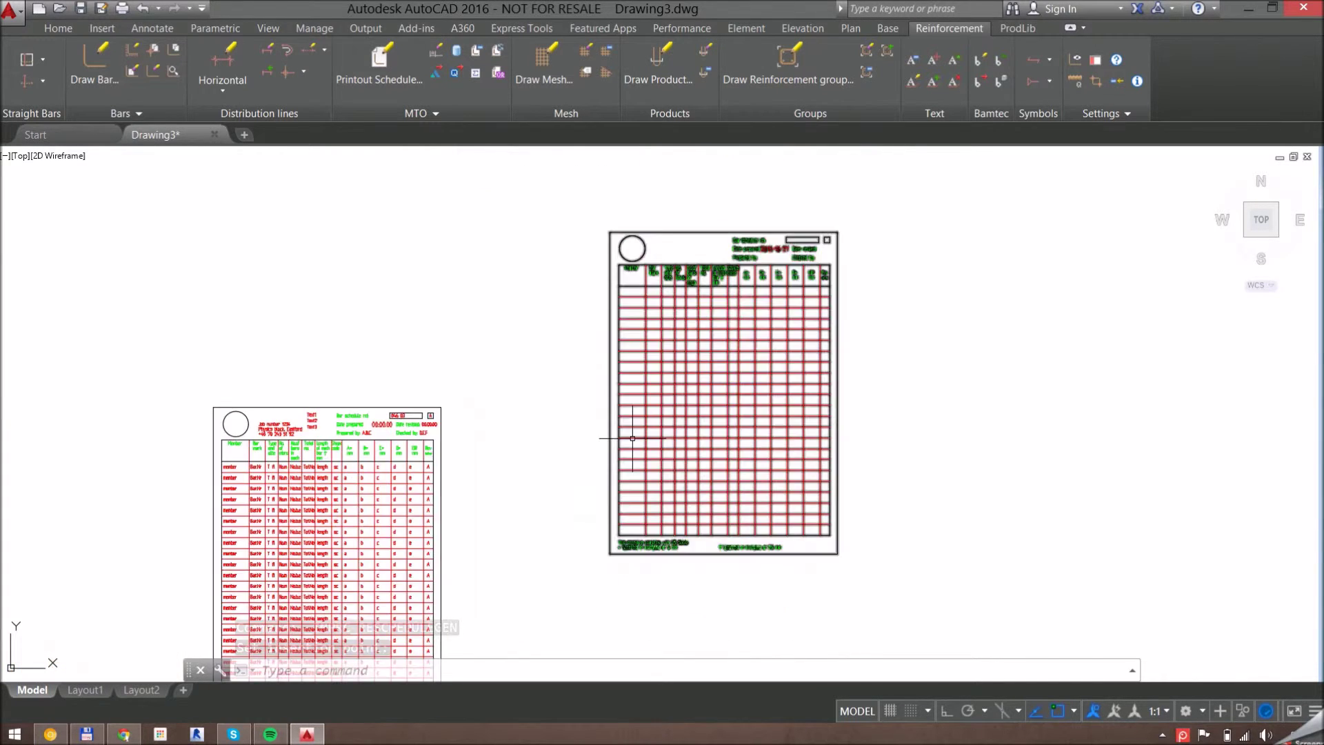
scroll(531, 444, "down", 2)
middle_click_drag(532, 443, 656, 319)
Erase the original template schedule on the left
left_click(657, 297)
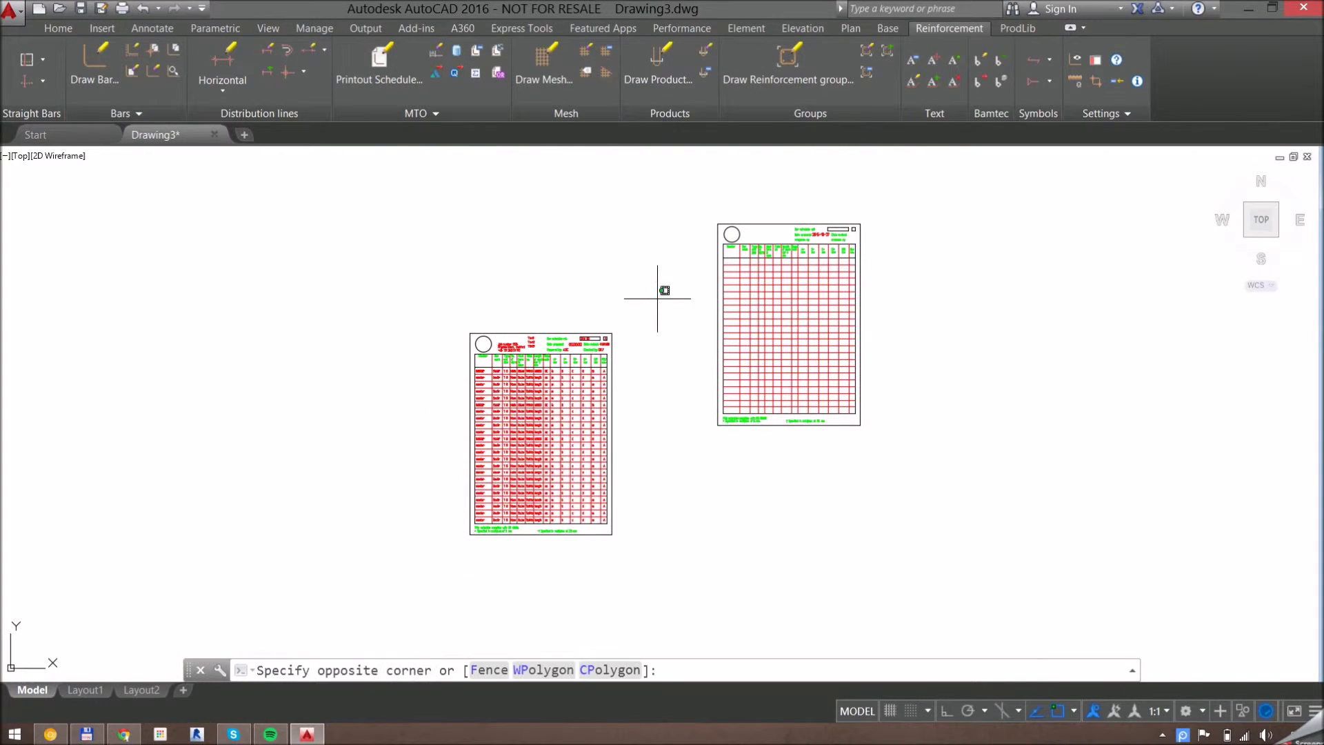
left_click(410, 576)
key("Delete")
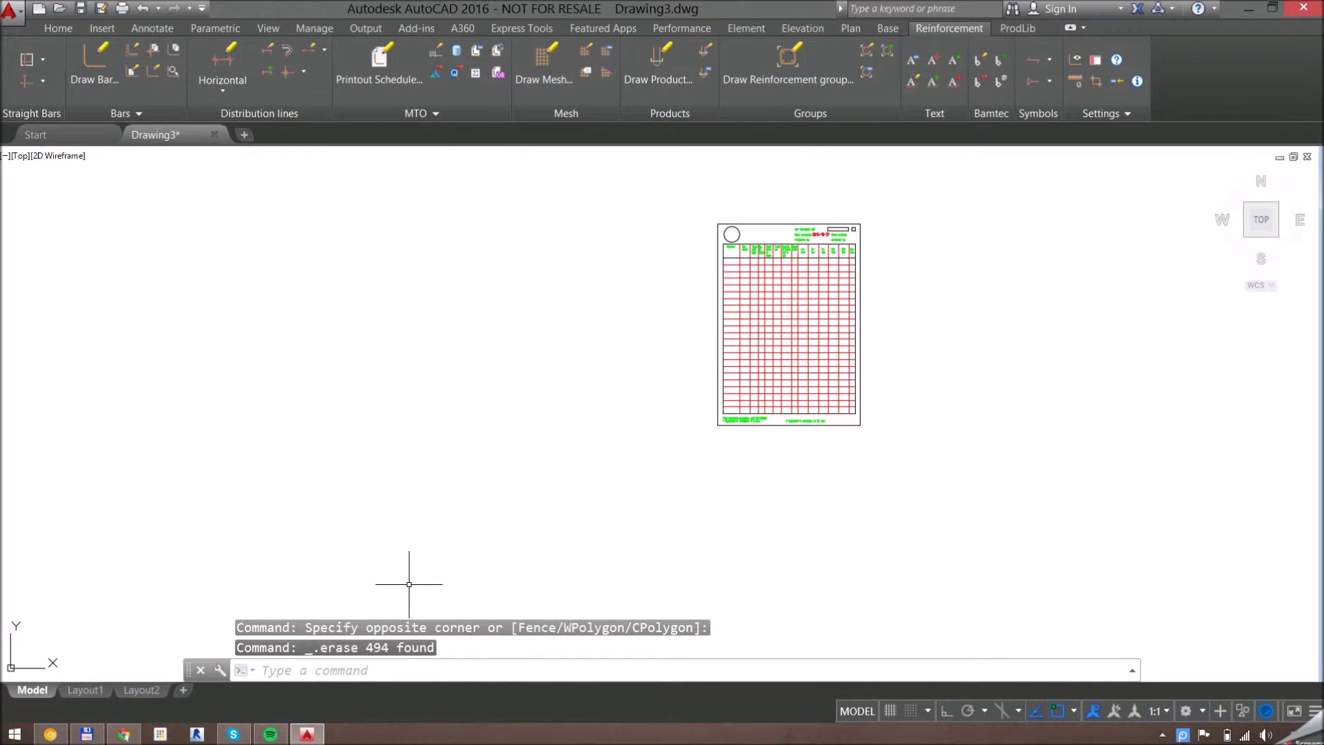
left_click(420, 115)
Erase the three unwanted inserted blocks below the schedules
left_click(428, 112)
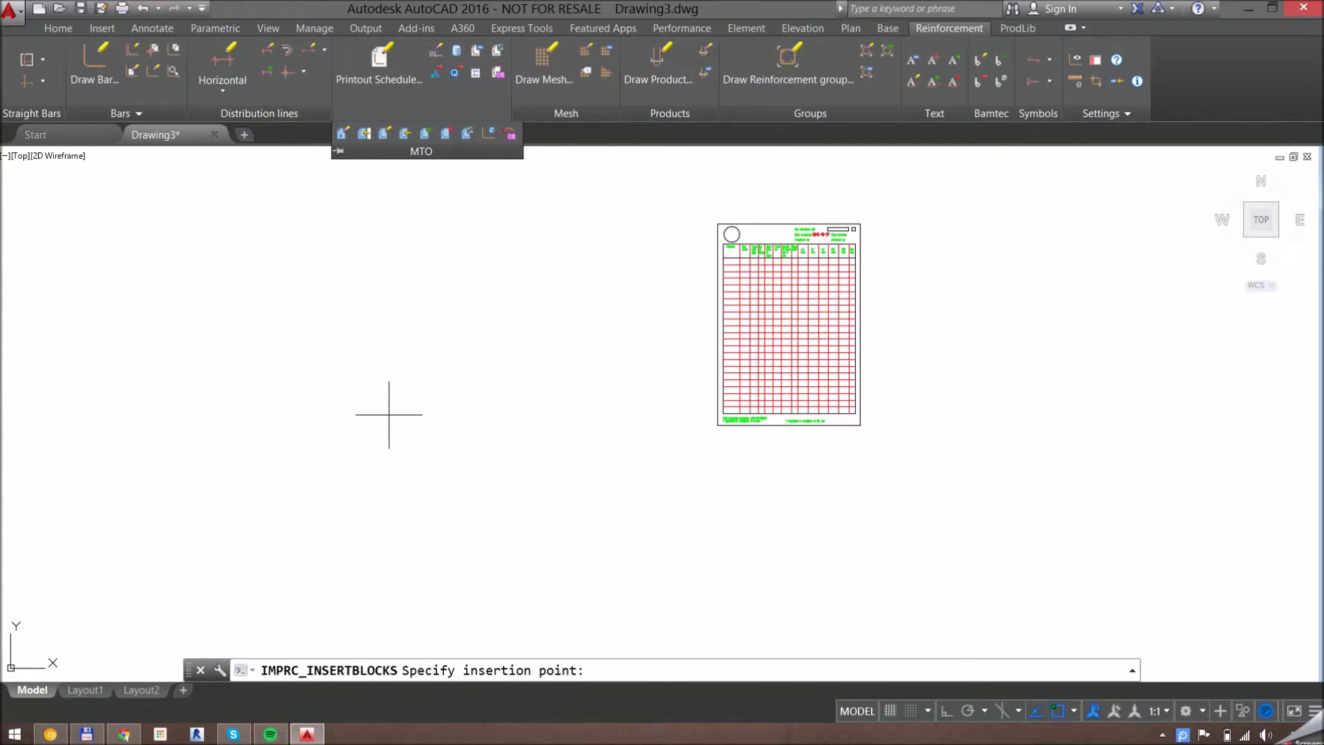
scroll(538, 344, "down", 4)
middle_click_drag(541, 335, 546, 398)
left_click(525, 484)
left_click(443, 308)
key("Delete")
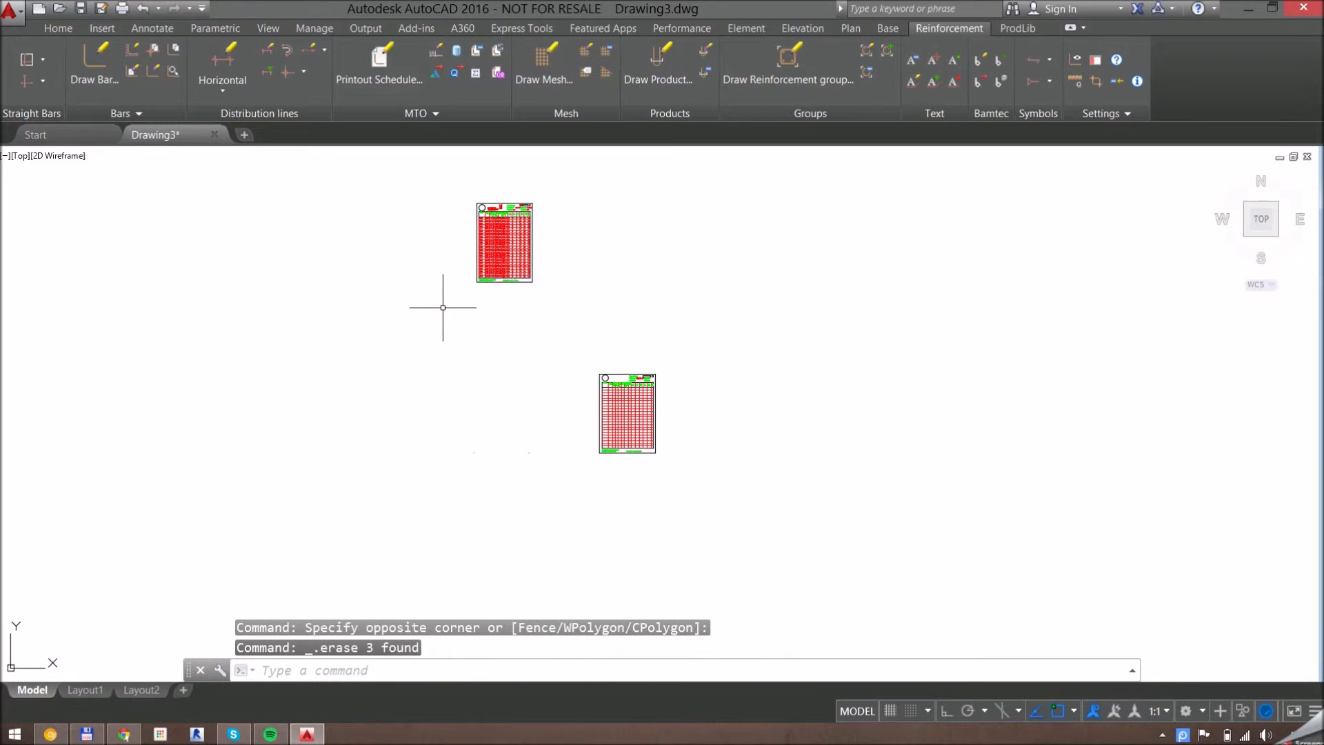
mouse_move(470, 453)
middle_mouse_down()
mouse_move(494, 434)
mouse_move(529, 441)
middle_mouse_up()
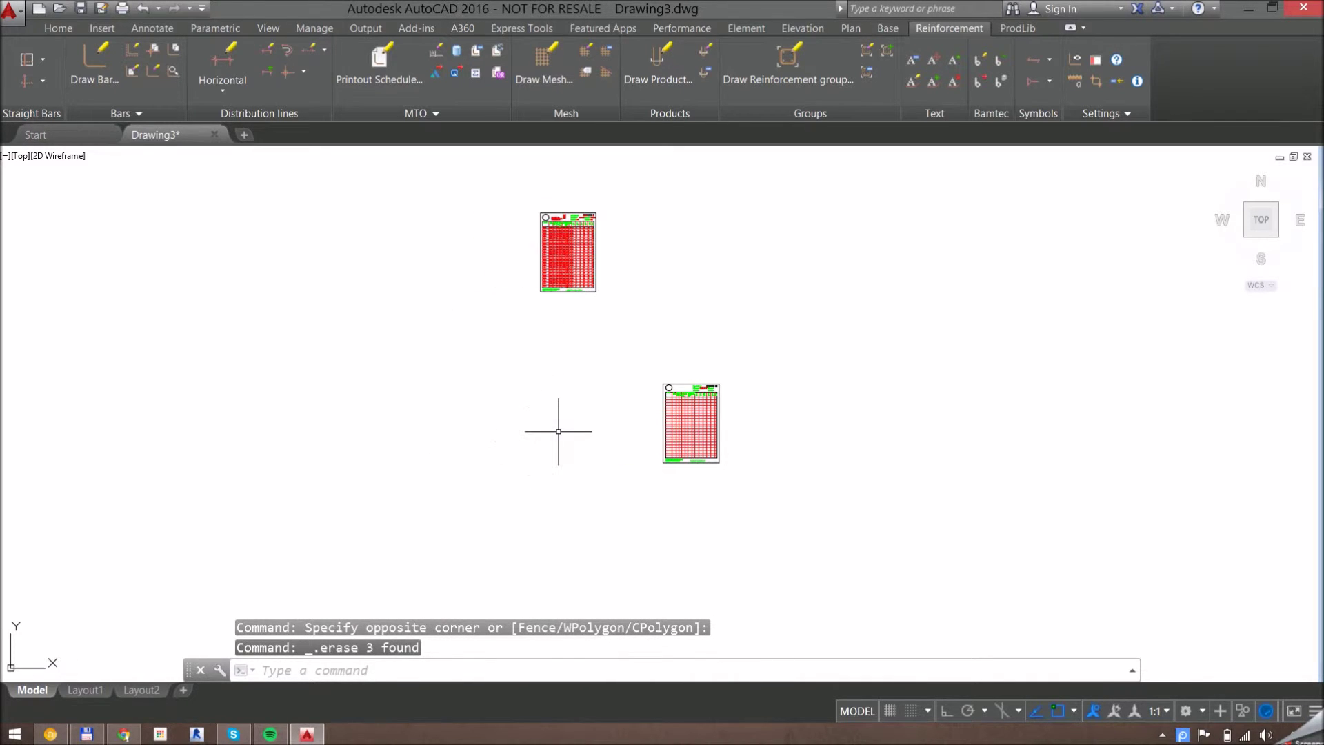
Draw a temporary line from 0,0 to locate the origin
type("l")
key("Return")
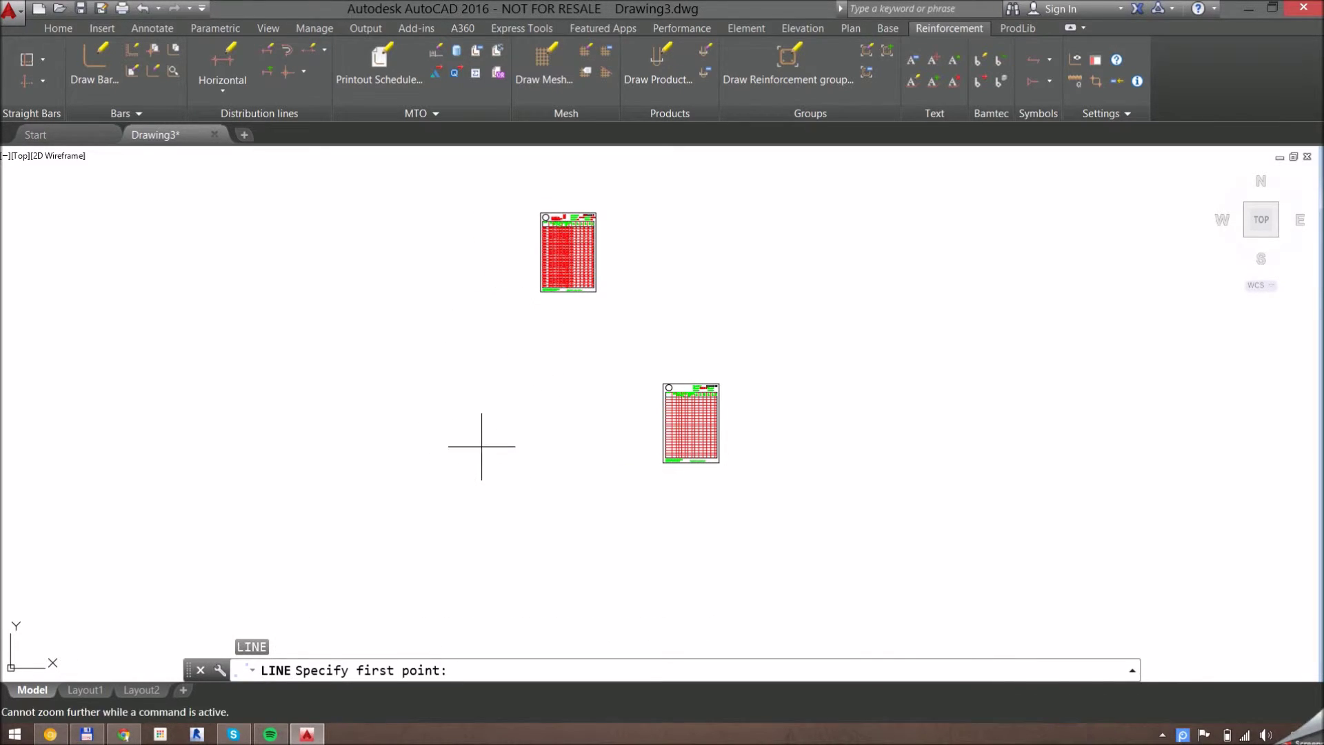
middle_click_drag(481, 448, 771, 393)
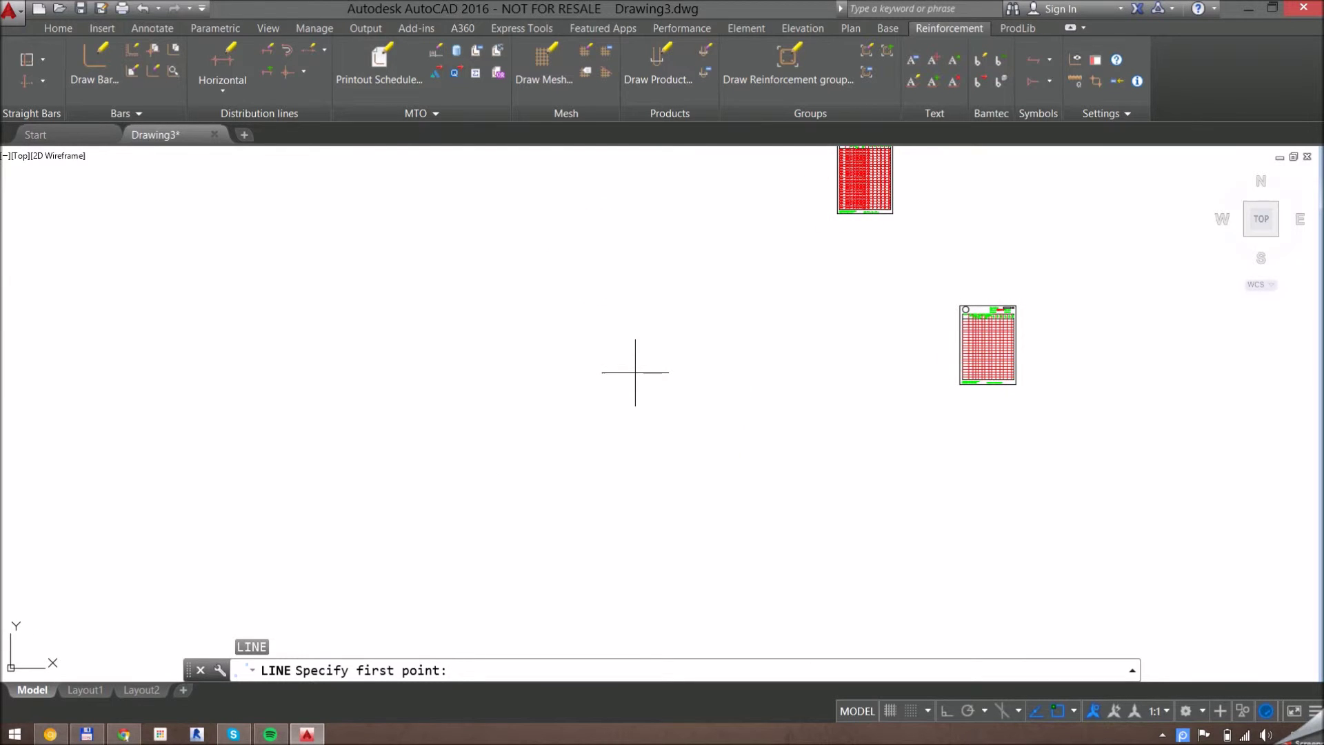
type("0,0")
key("Return")
left_click(629, 367)
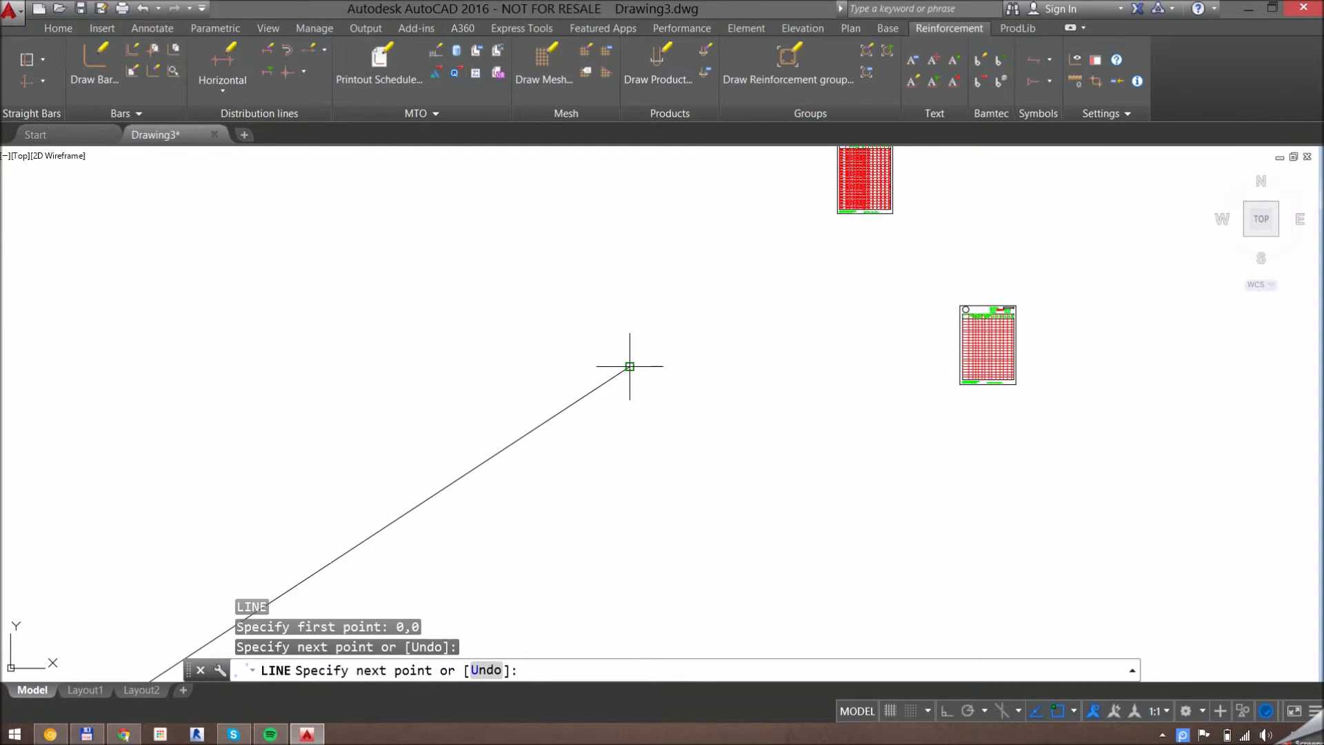
key("Return")
scroll(635, 370, "down", 5)
scroll(707, 329, "down", 5)
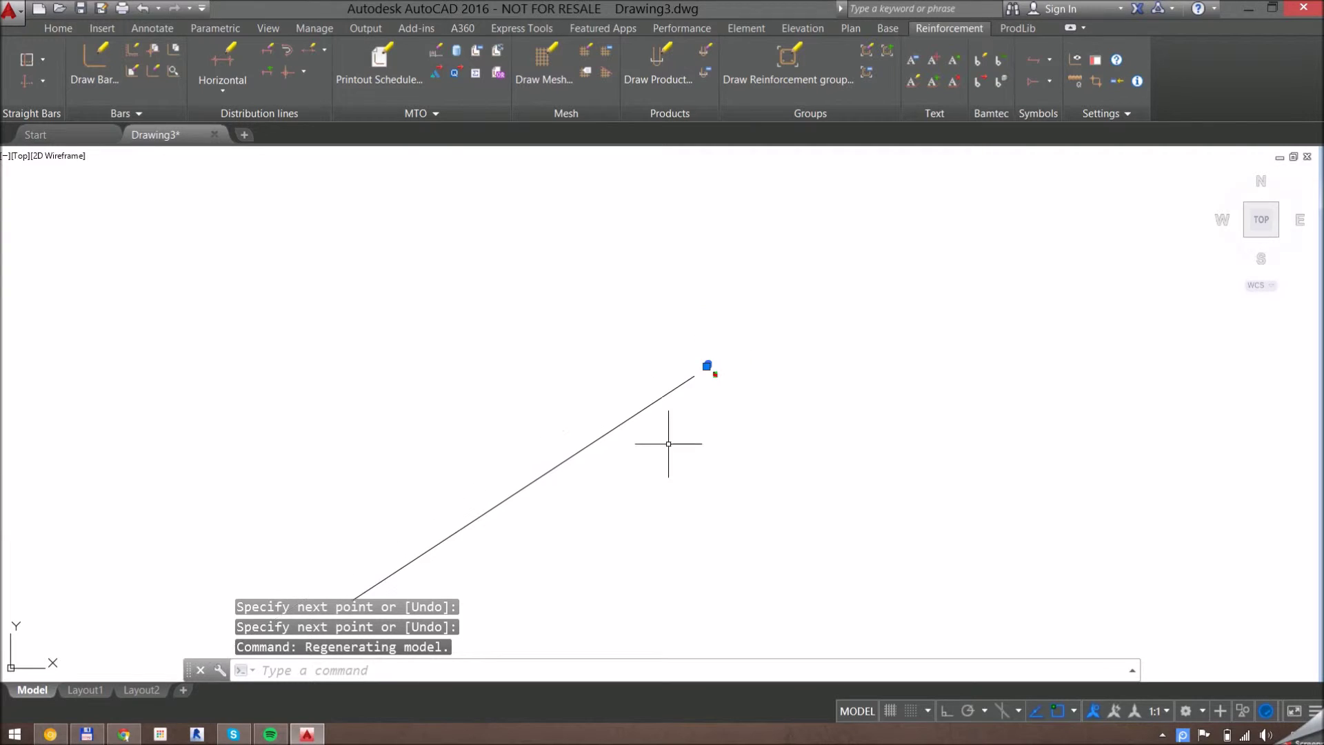
Erase the temporary guide line and zoom in on the template sheet
left_click(831, 315)
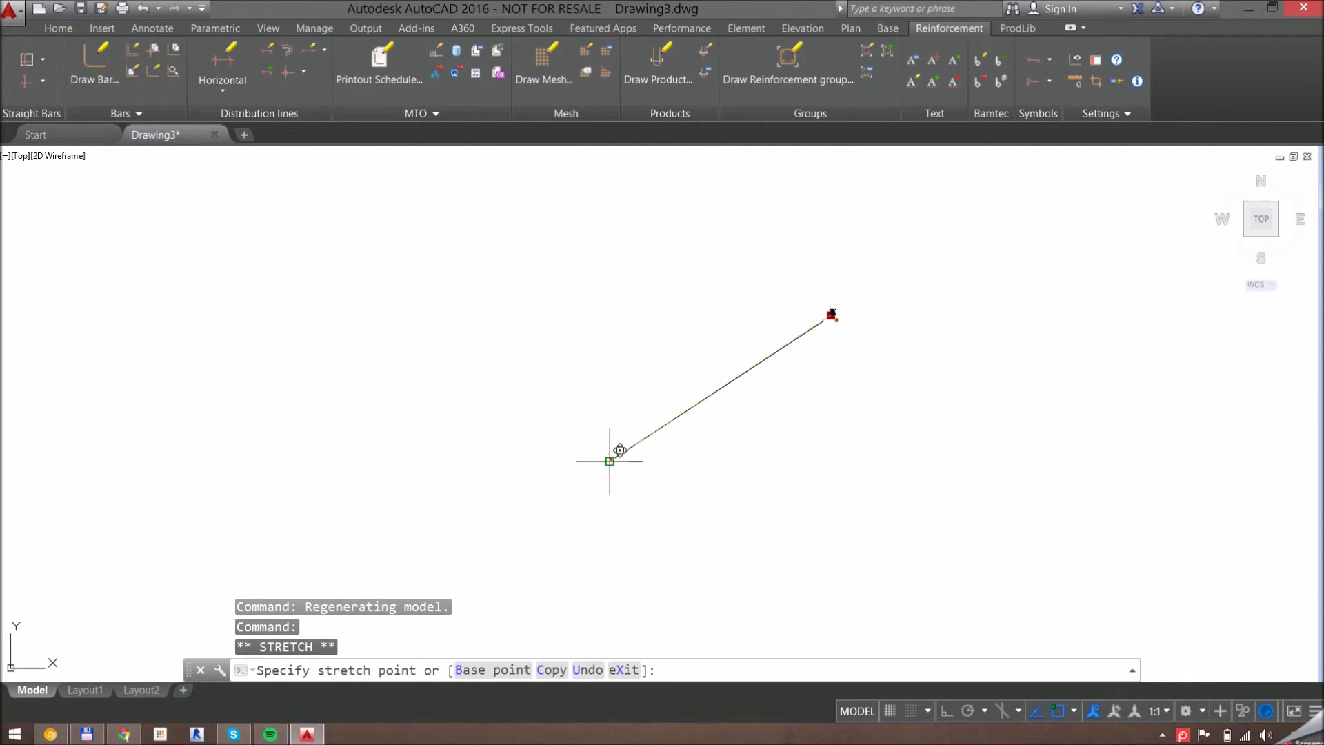
key("Escape")
left_click(659, 441)
left_click(635, 412)
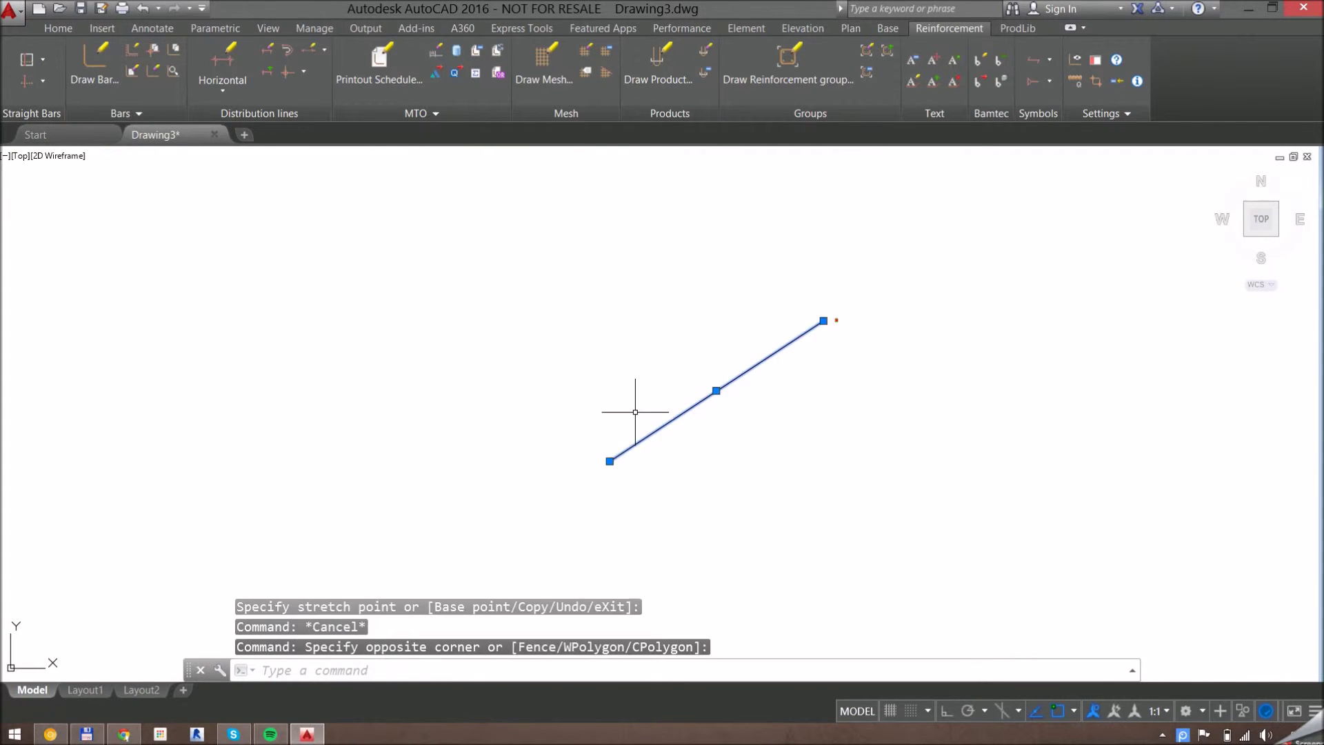
key("Delete")
scroll(620, 455, "up", 8)
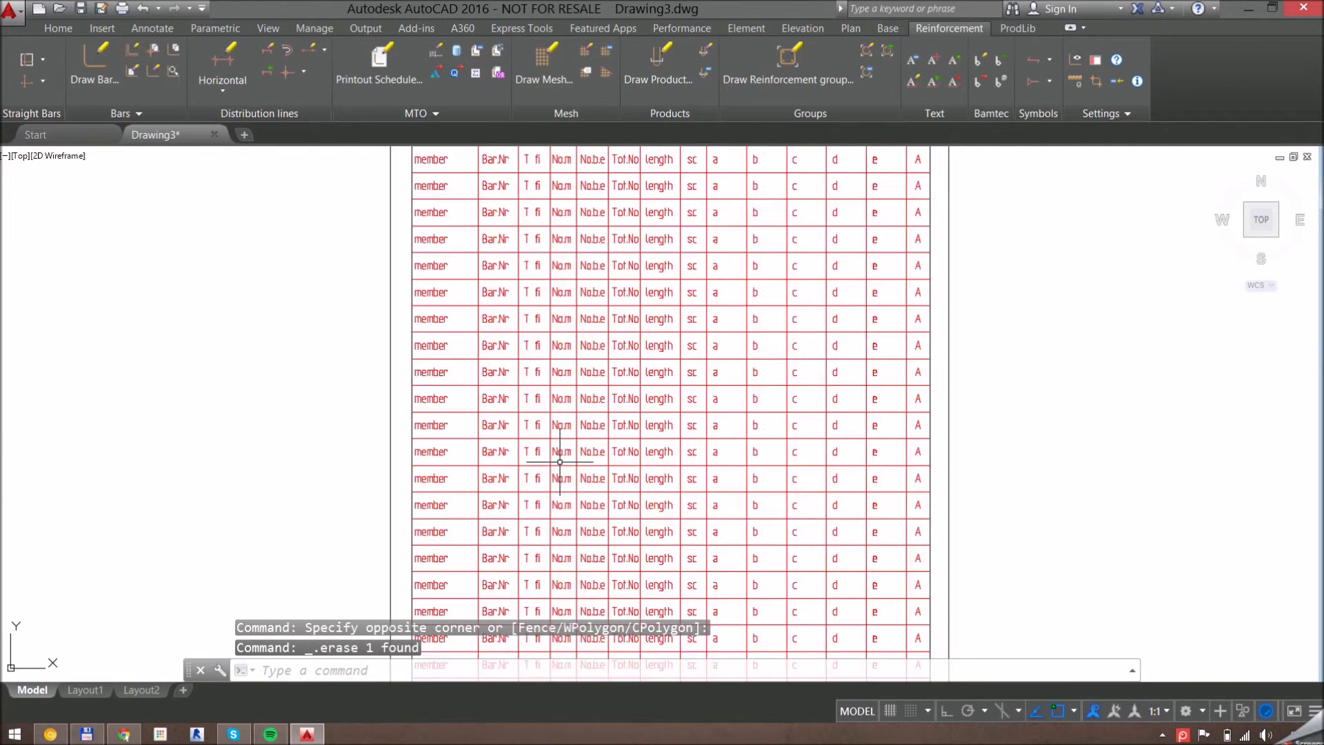
Explode the template sheet block into separate entities with X
scroll(514, 396, "down", 3)
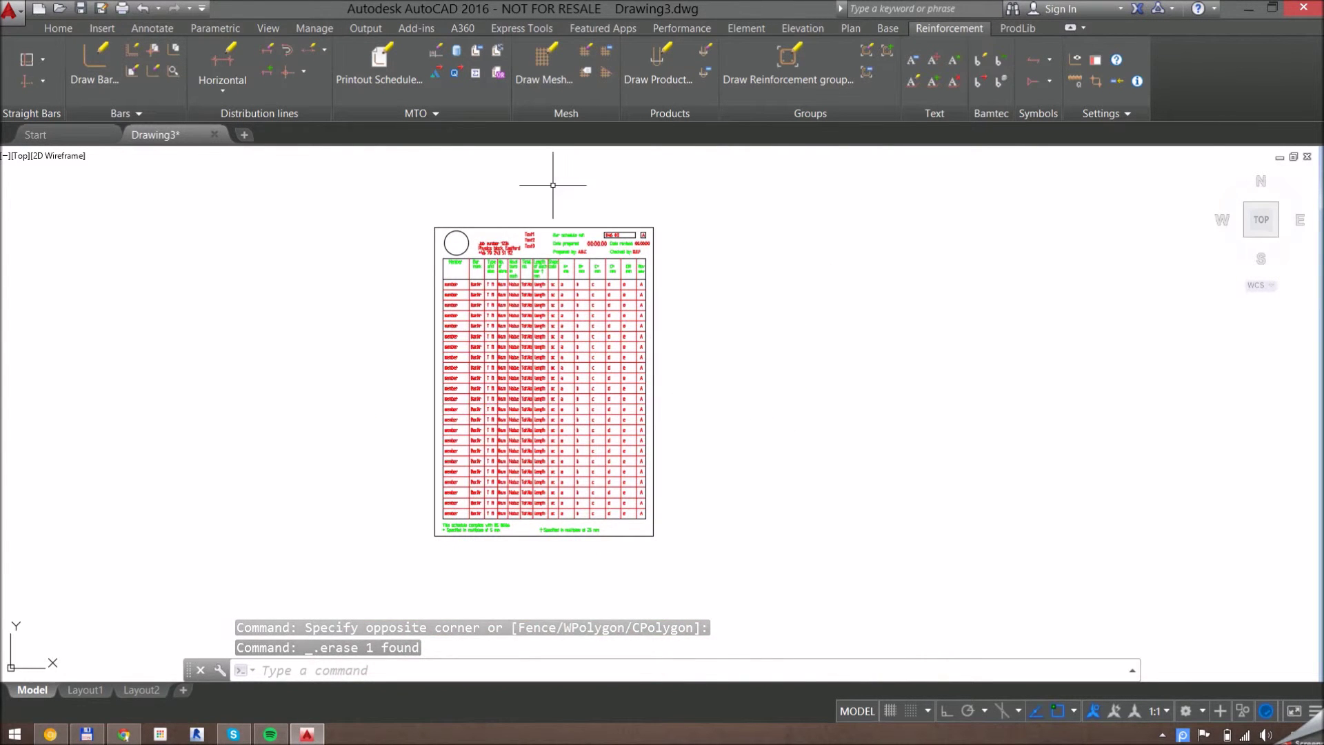
left_click(573, 279)
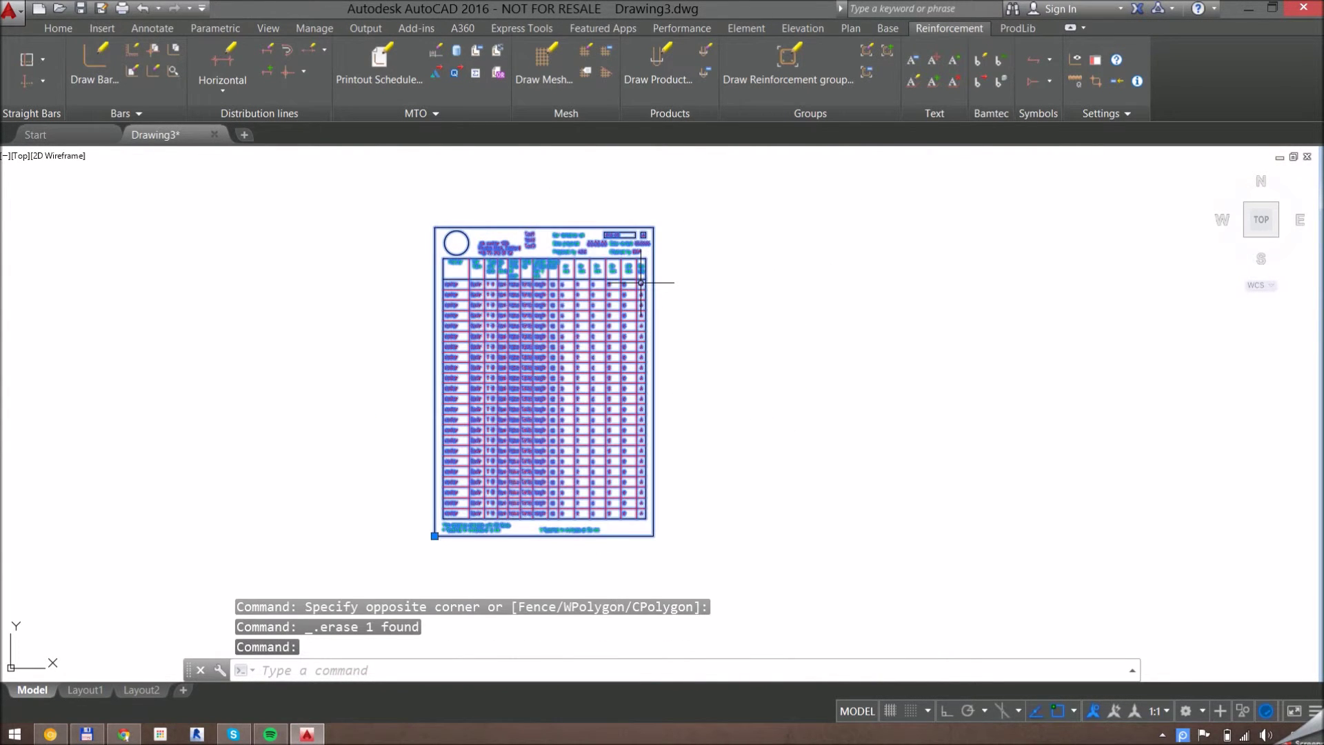
type("x")
key("Return")
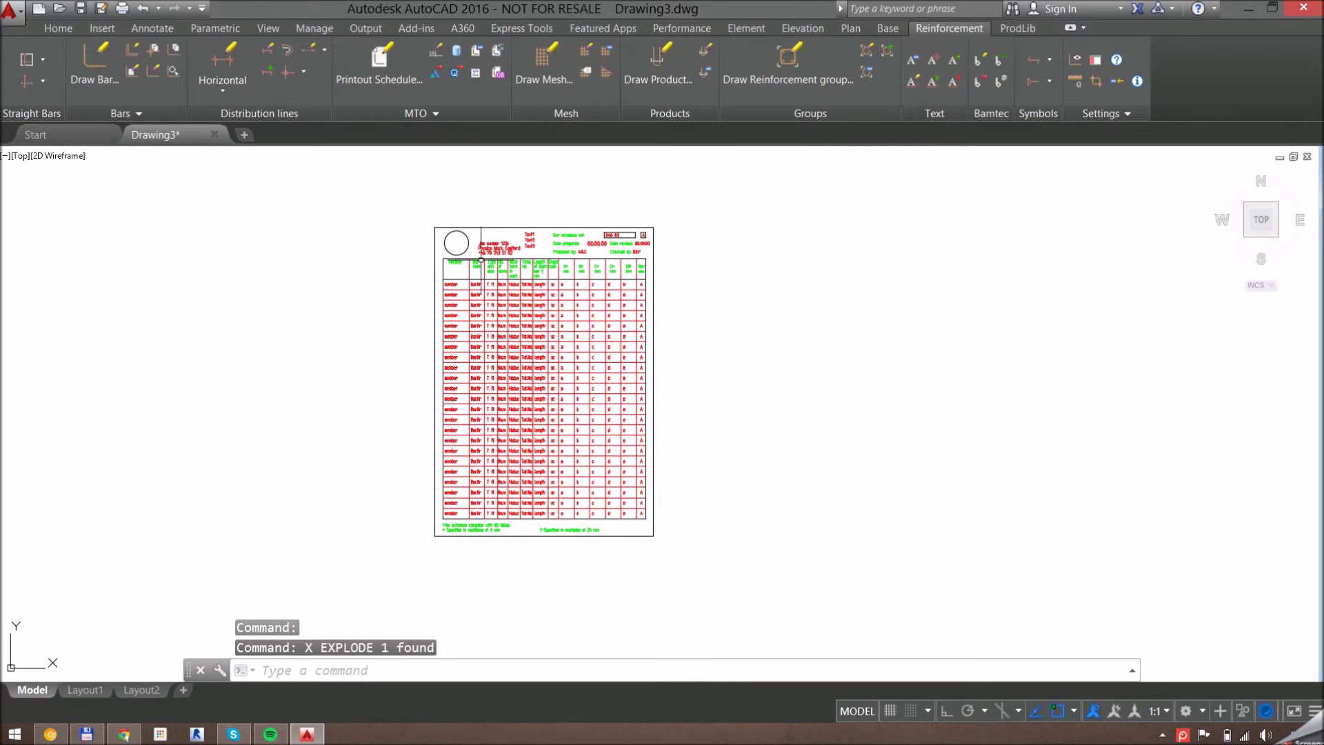
scroll(480, 260, "up", 6)
Draw two small equal-radius eye circles inside the logo circle
type("c")
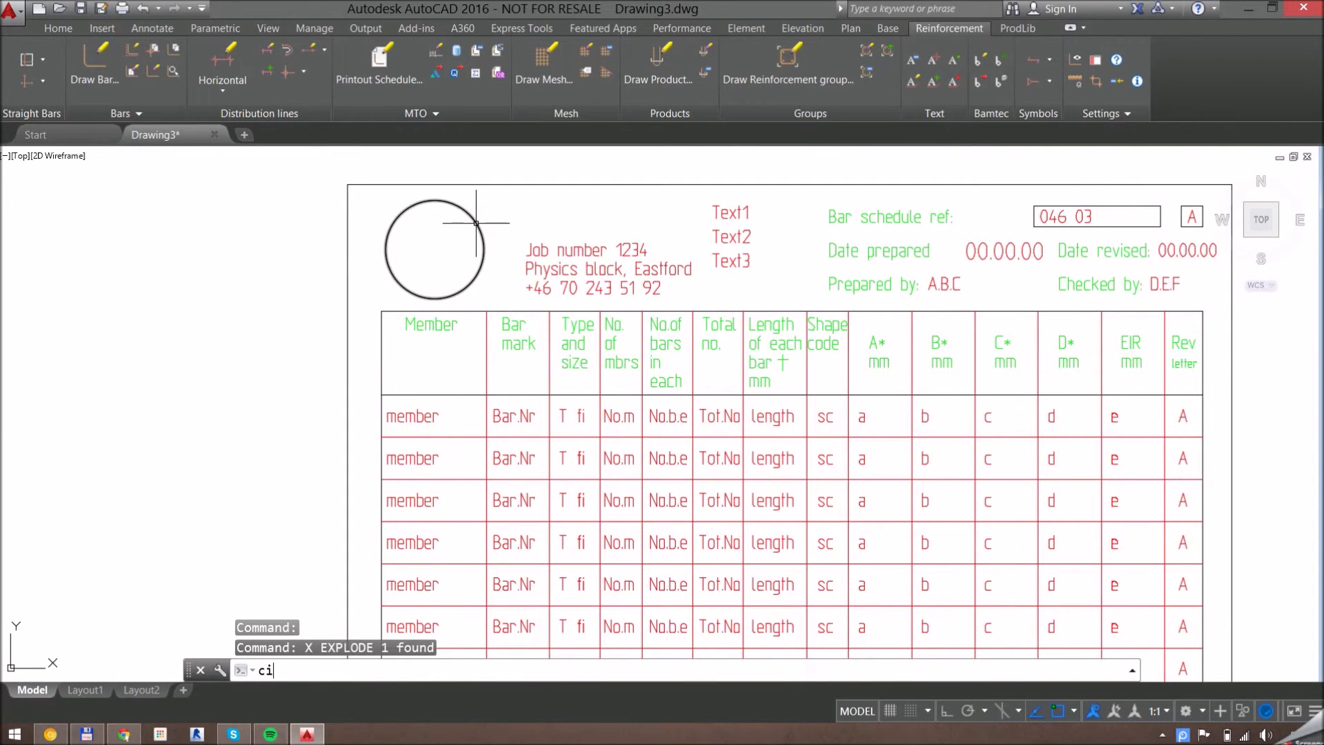
type("i")
key("Return")
scroll(413, 230, "up", 3)
left_click(412, 220)
left_click(424, 218)
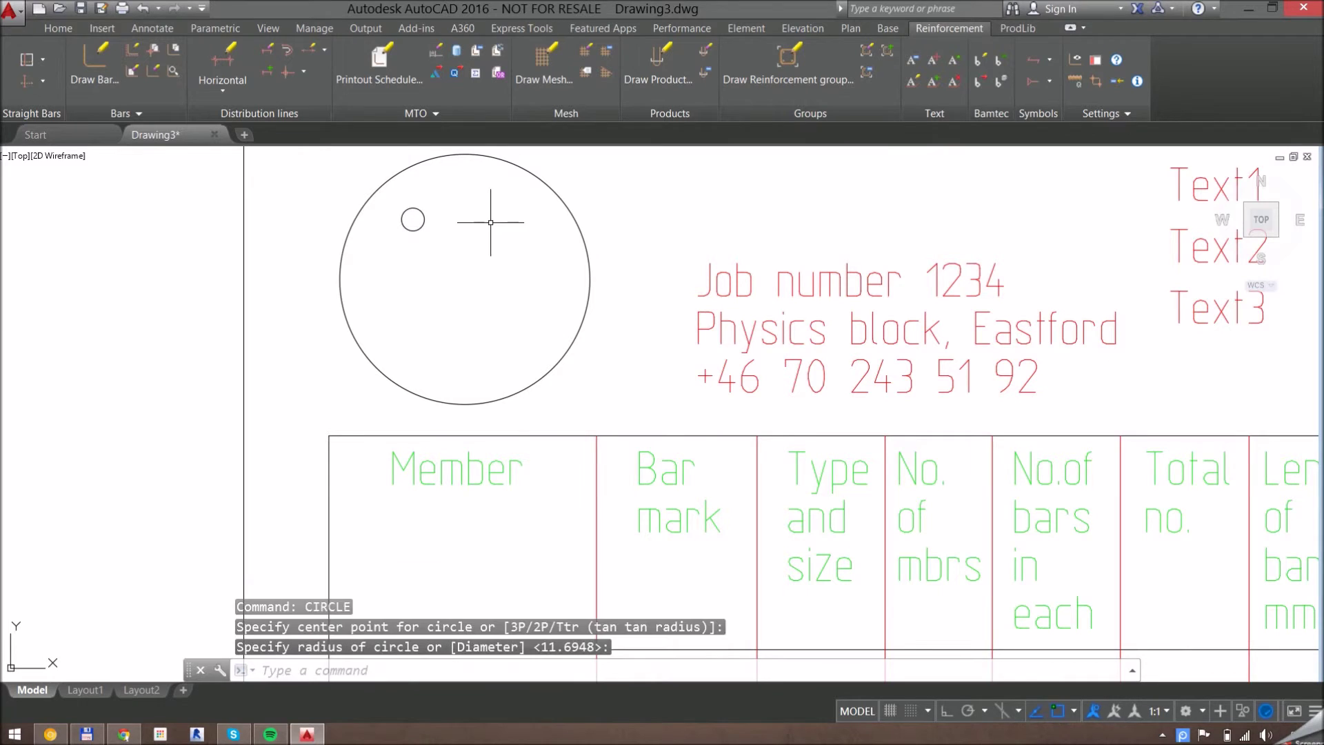
key("Return")
left_click(478, 217)
key("Return")
Draw a 3-point arc below the eyes as the smiling mouth
type("a")
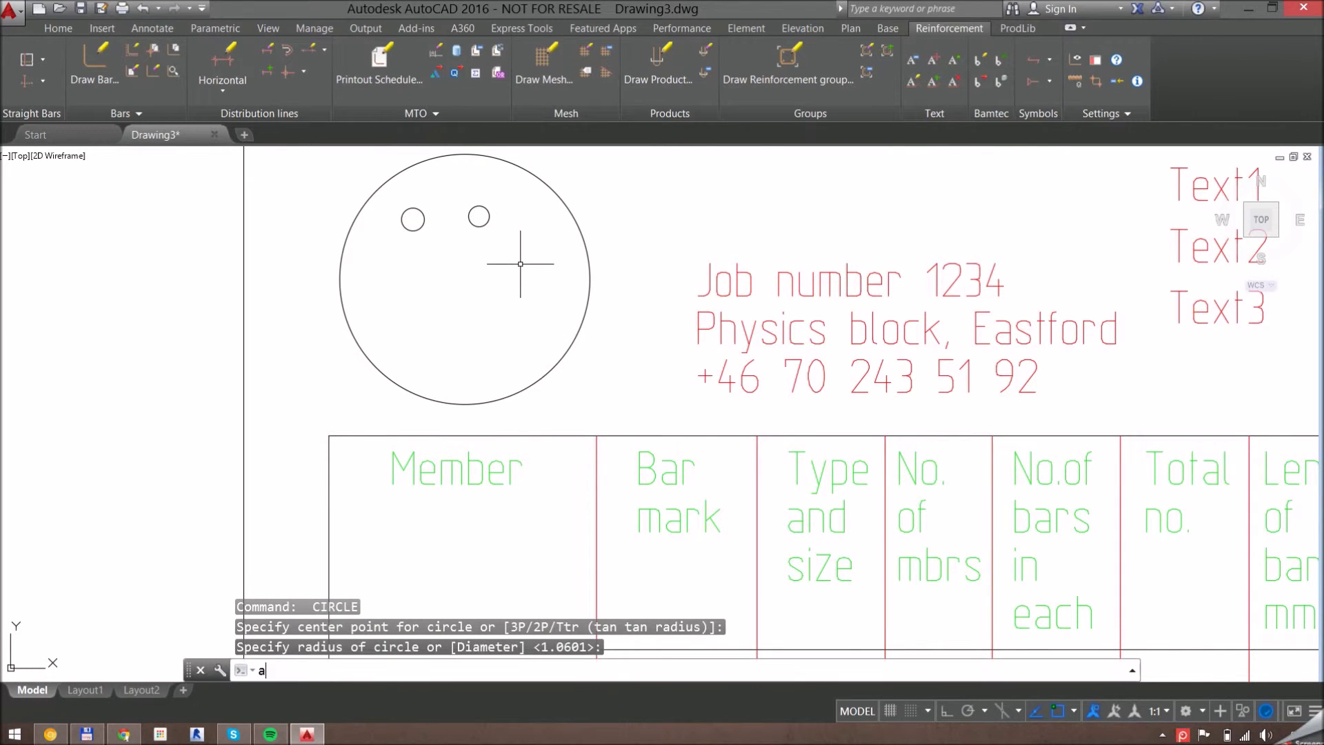
key("Return")
left_click(388, 290)
left_click(526, 290)
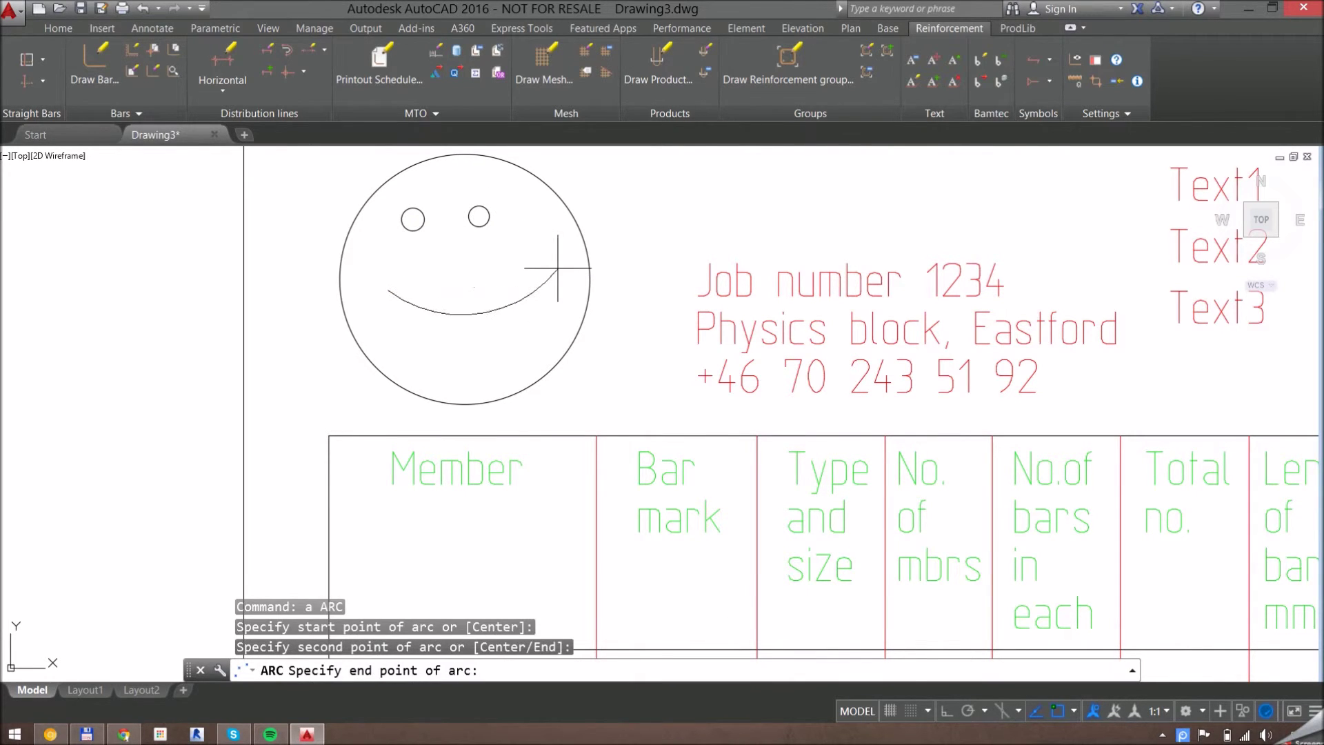
left_click(550, 243)
scroll(568, 256, "down", 10)
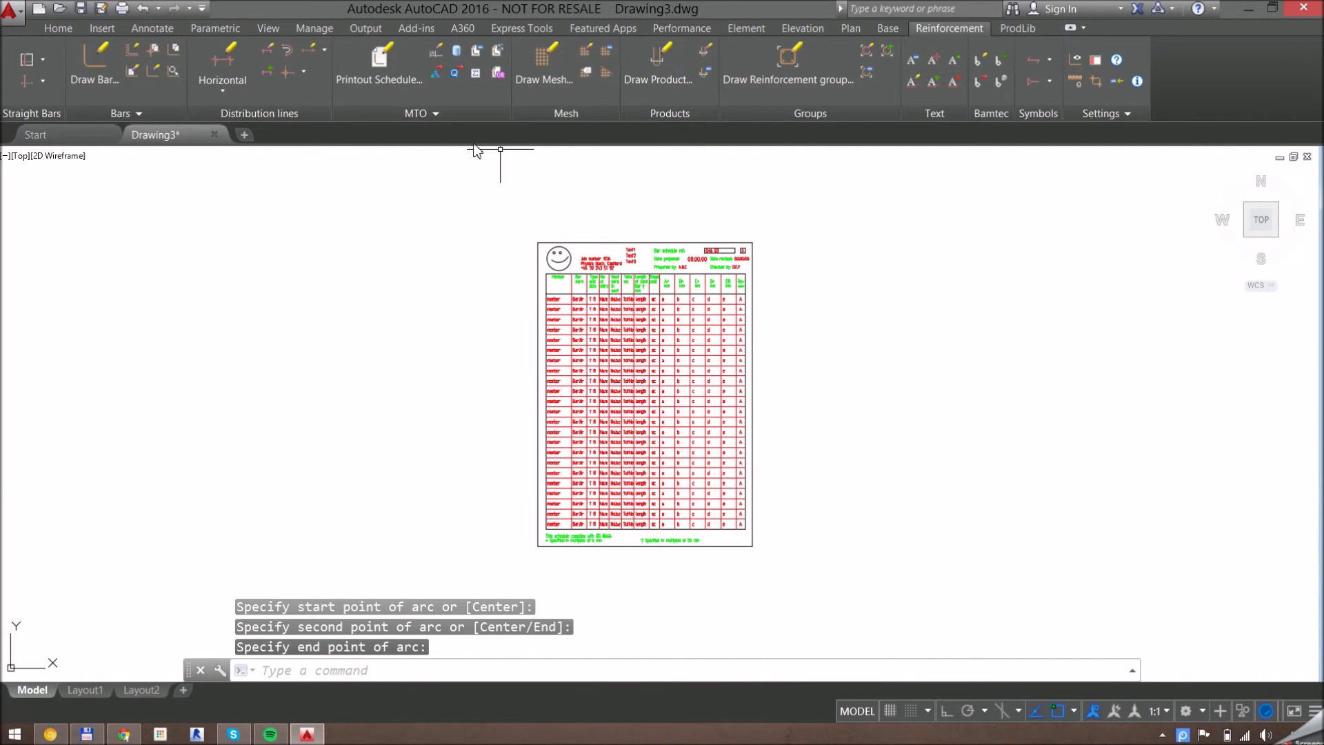
left_click(433, 114)
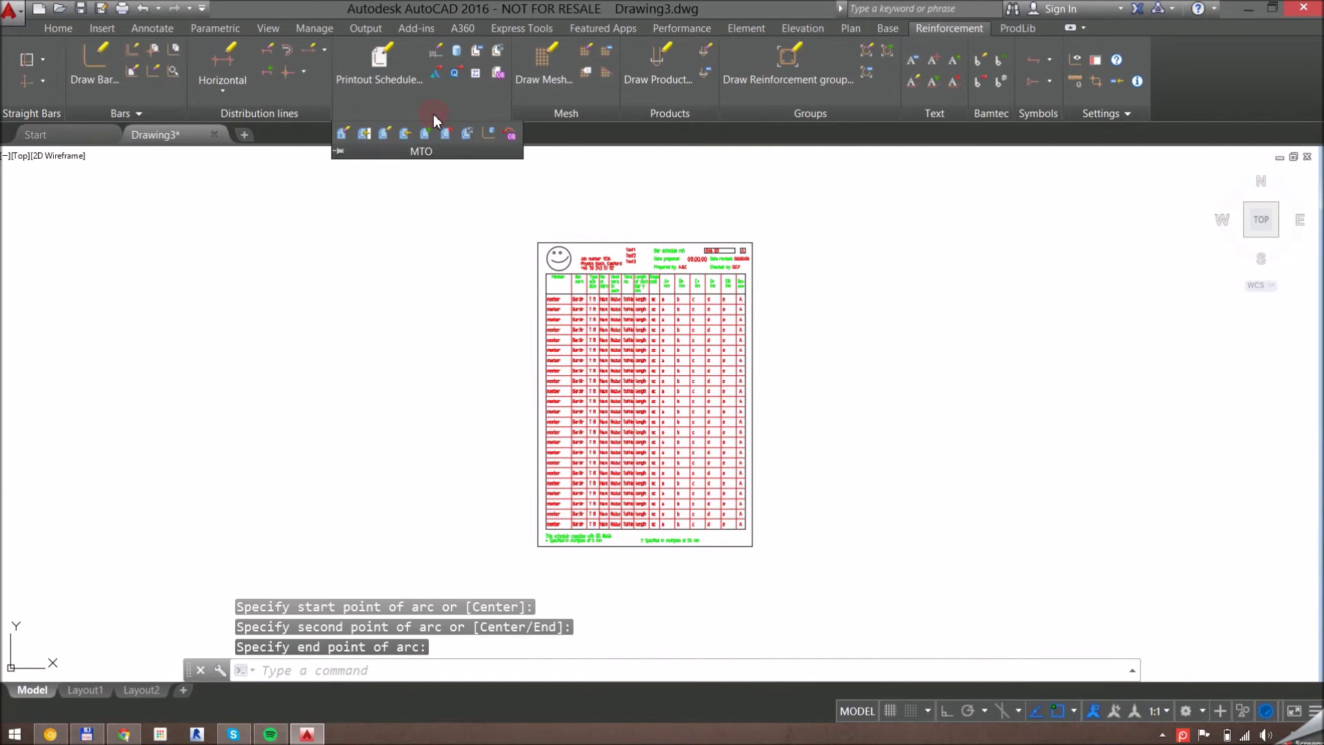
Update MyTemplateBlock from the 497 objects of the edited smiley sheet
left_click(468, 135)
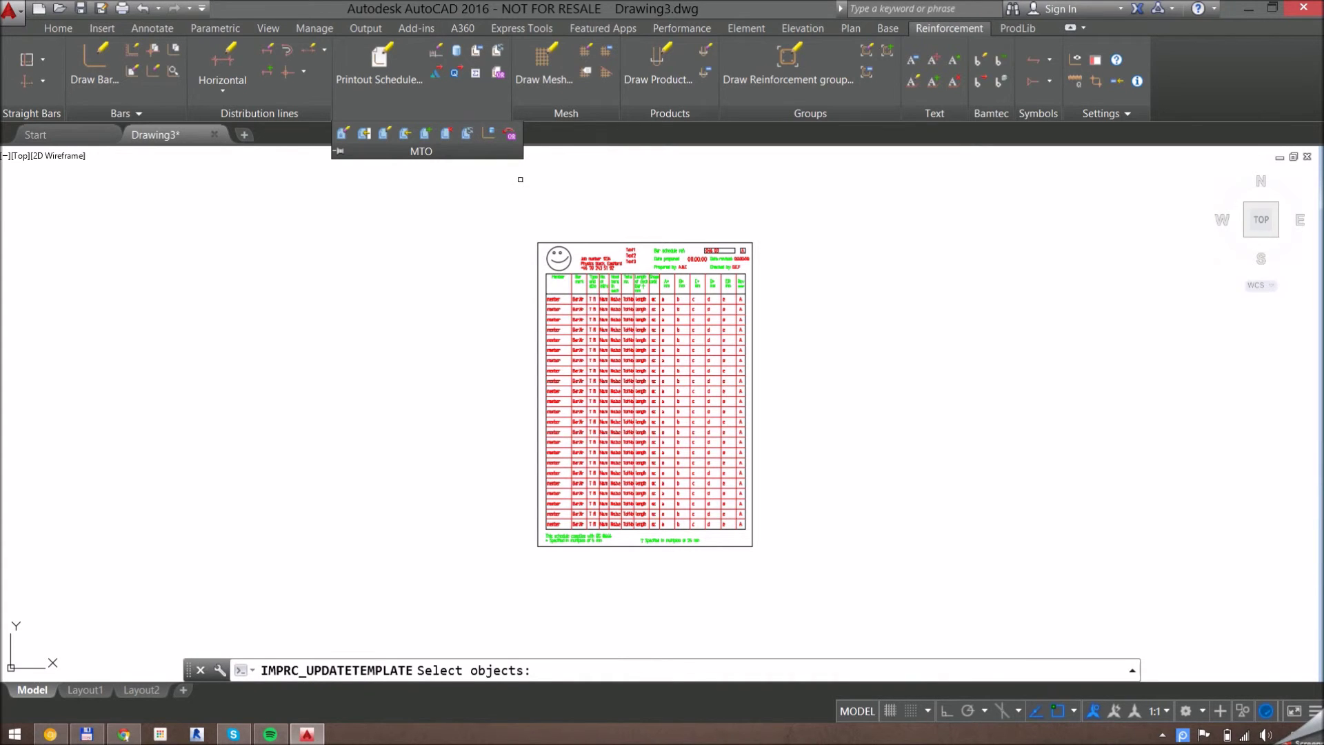
left_click(506, 222)
left_click(785, 573)
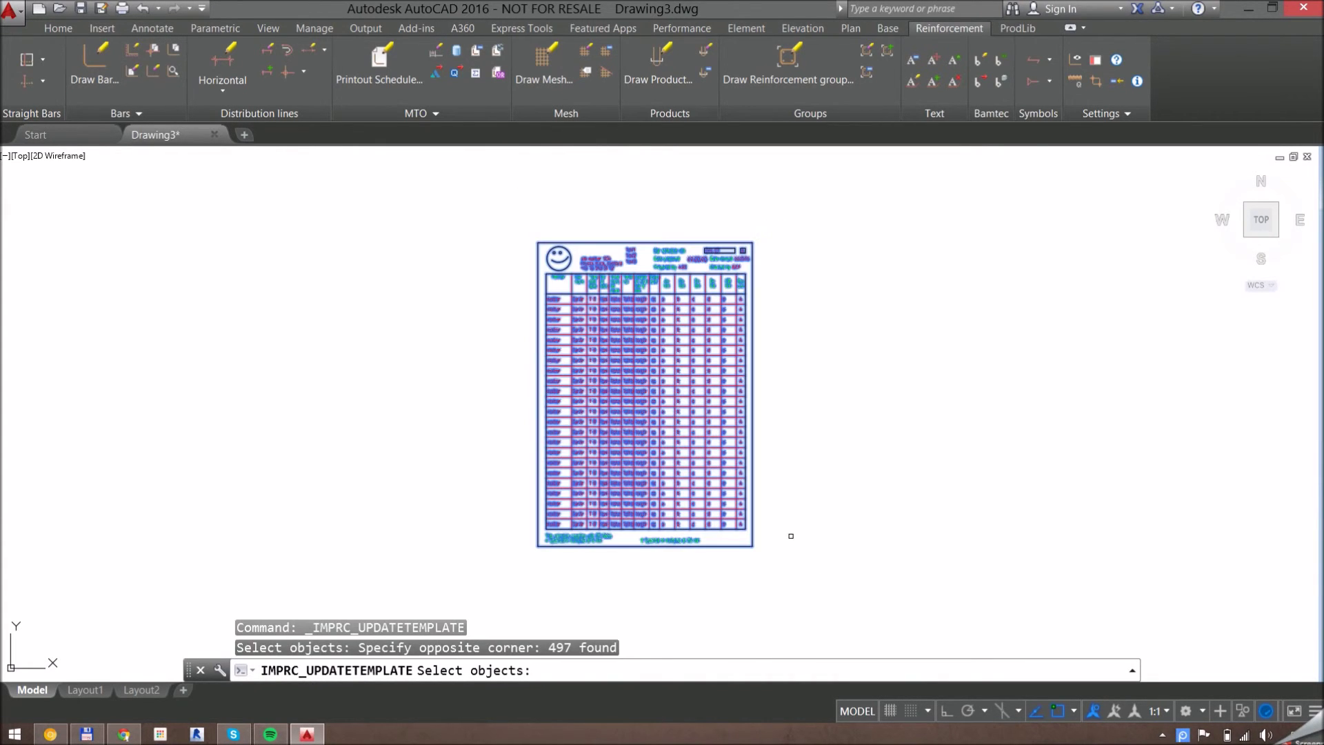
key("Return")
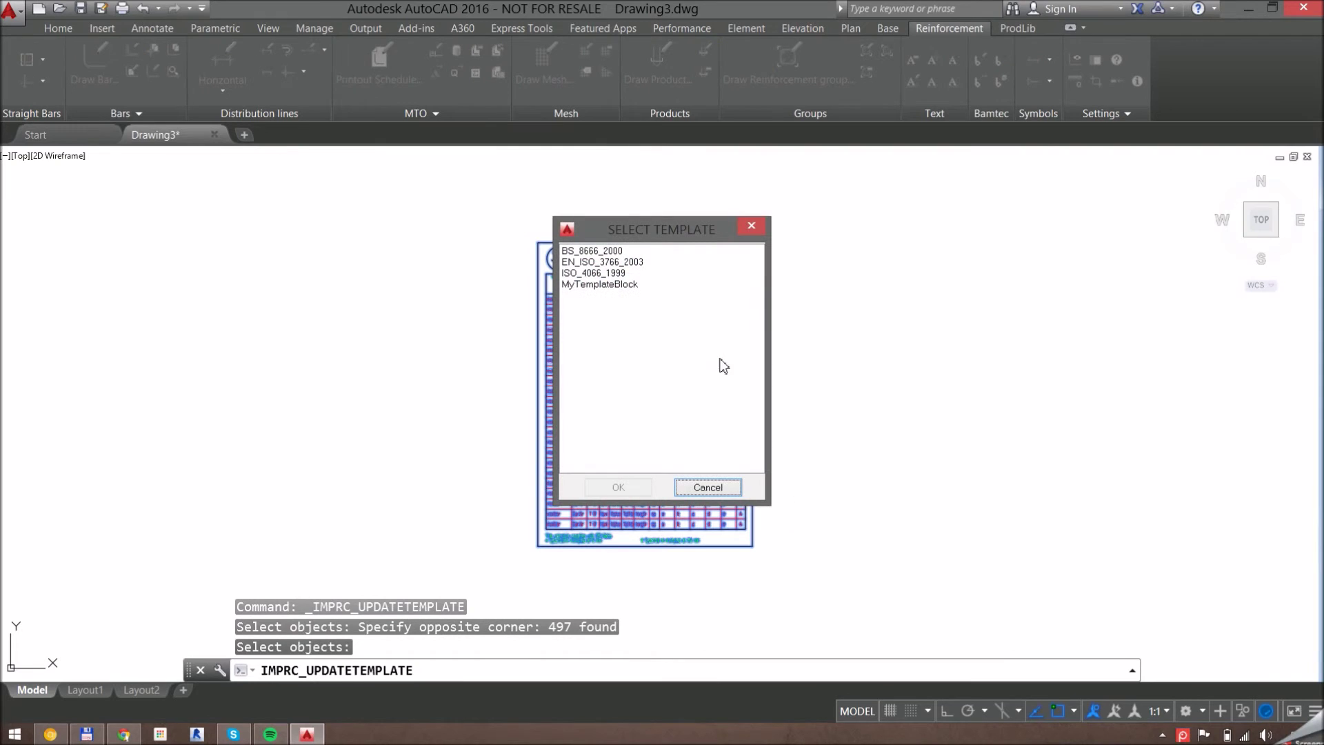
left_click(592, 284)
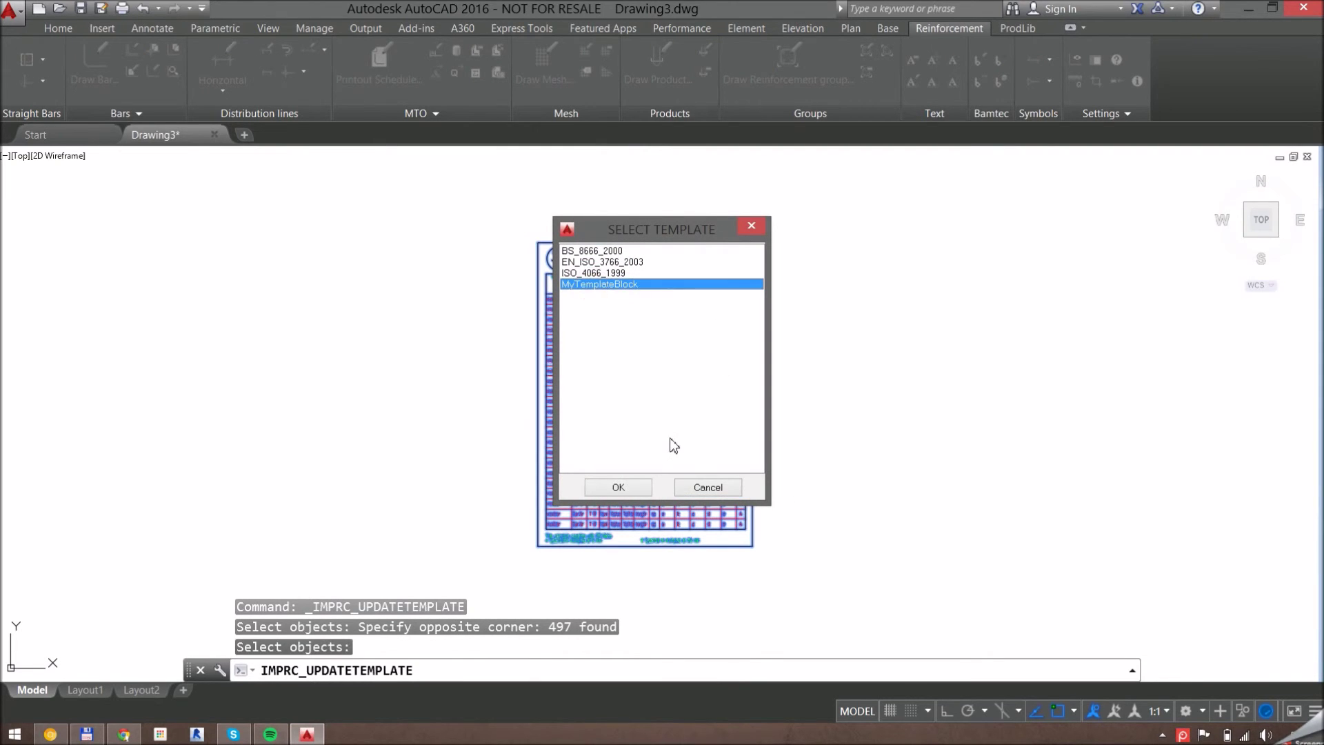
left_click(618, 488)
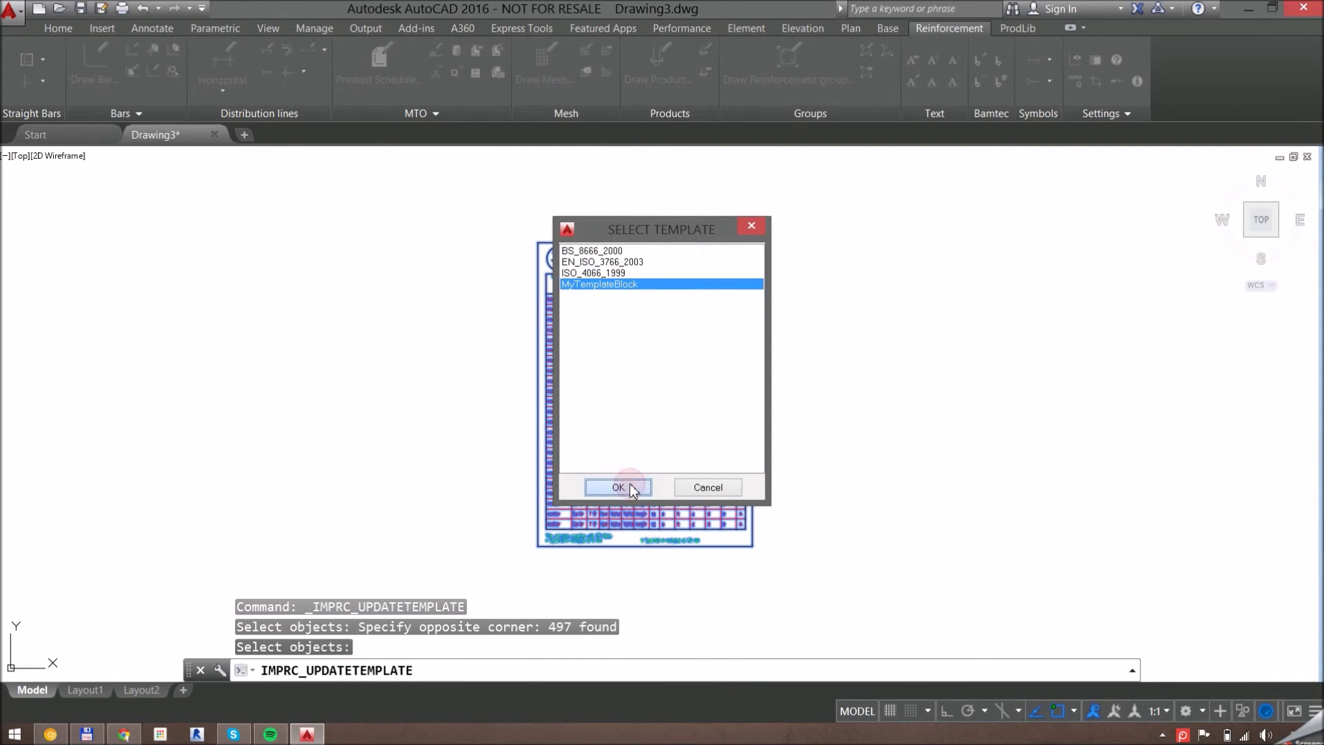
Window-select the exploded smiley sheet in the drawing
scroll(809, 366, "down", 10)
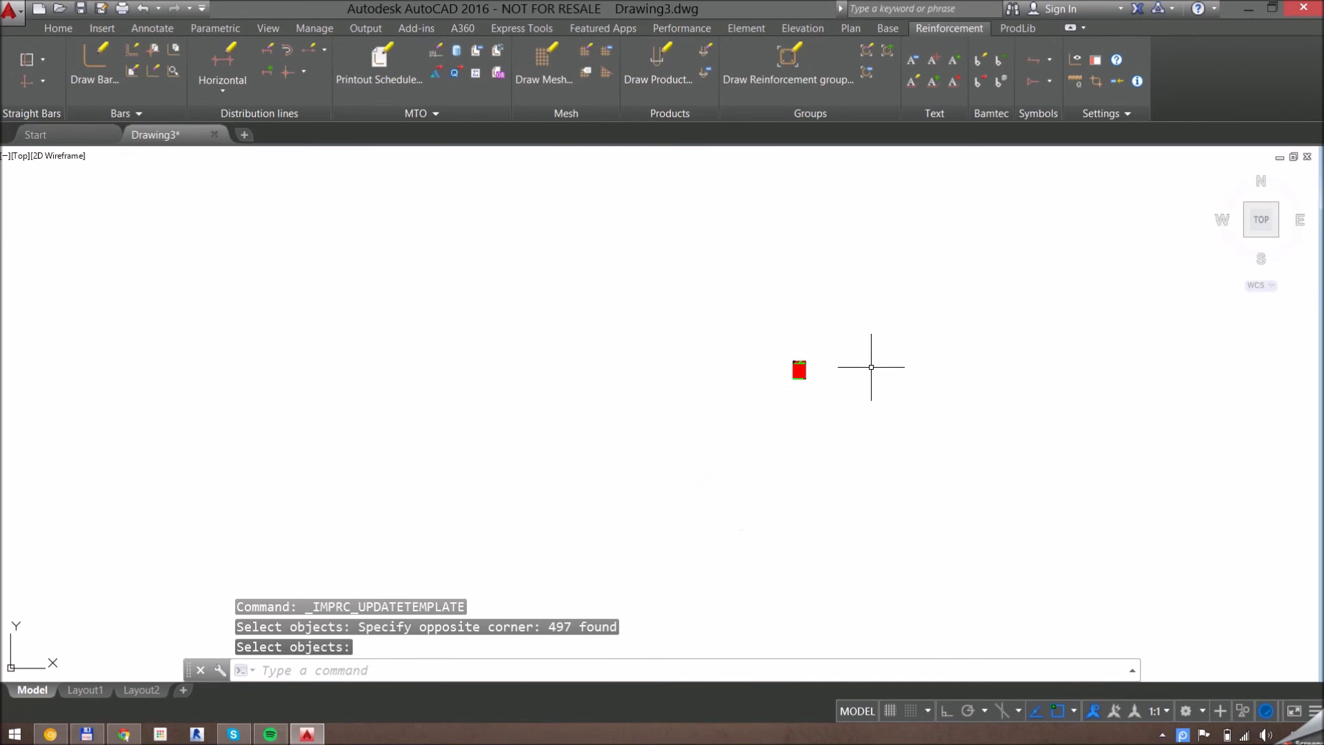
left_click(786, 496)
left_click(674, 367)
Erase the selected exploded sheet objects from Drawing3
key("Delete")
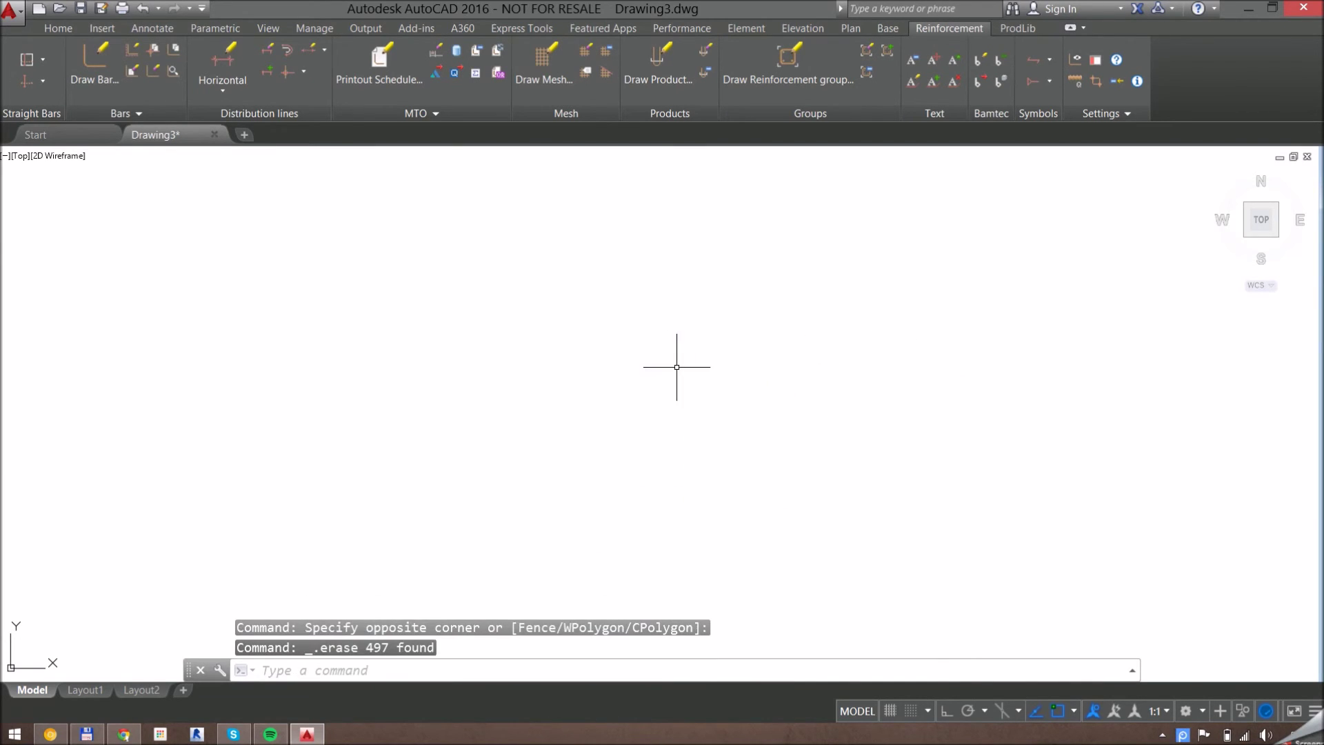
scroll(855, 359, "up", 3)
scroll(791, 370, "up", 15)
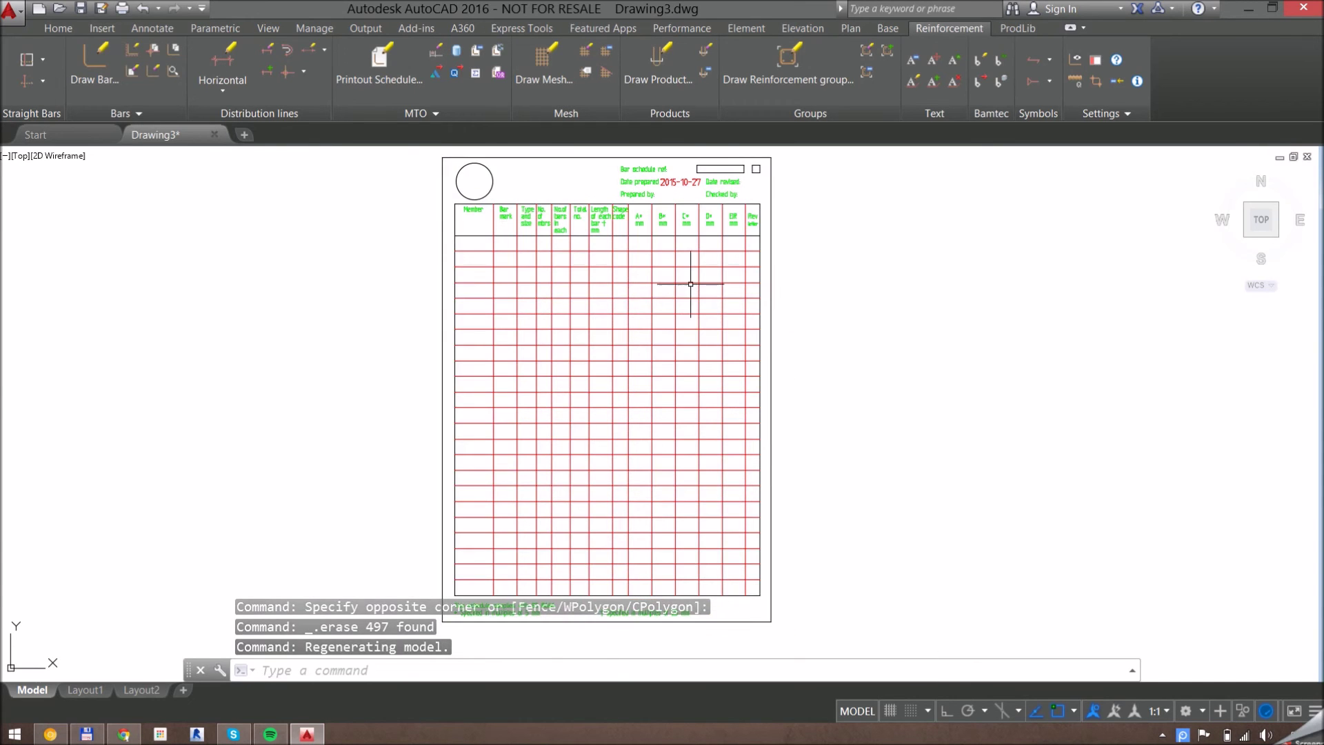
Update the printed bar schedule without a new revision character
left_click(633, 297)
right_click(653, 295)
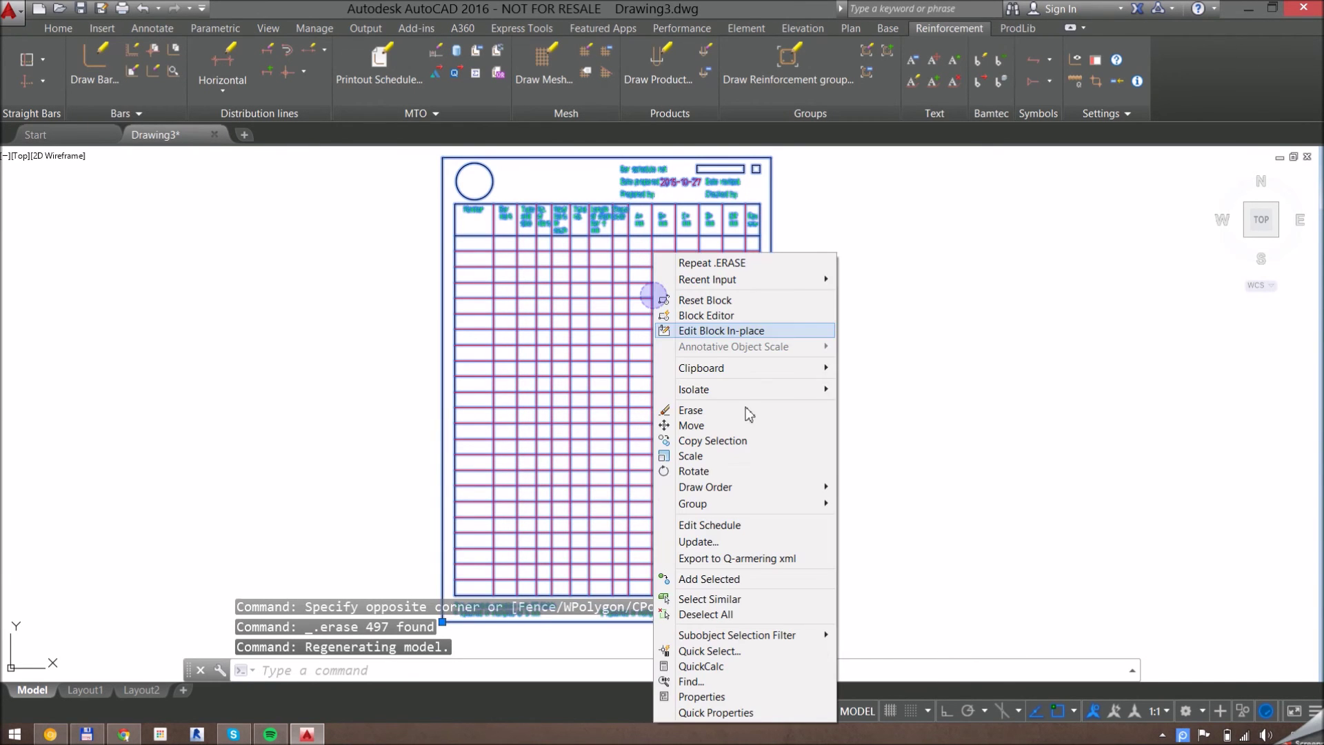
left_click(746, 548)
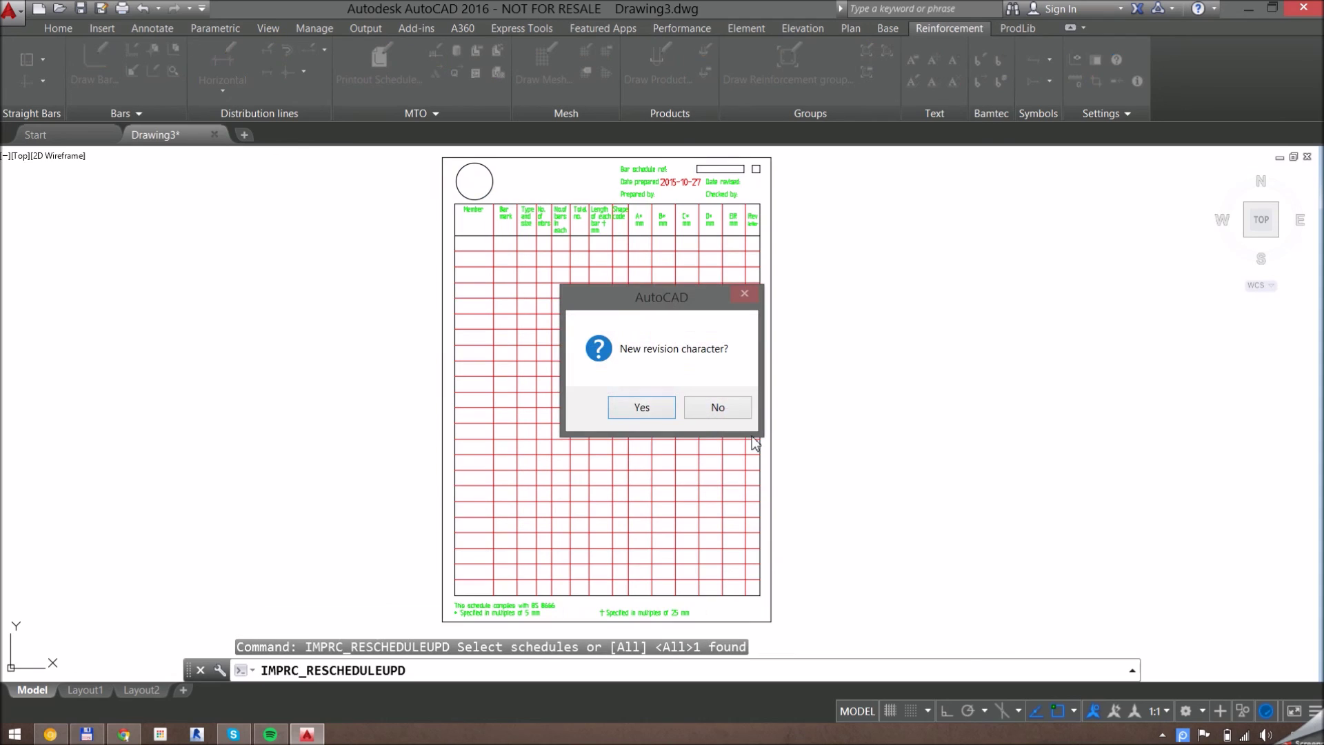
left_click(705, 413)
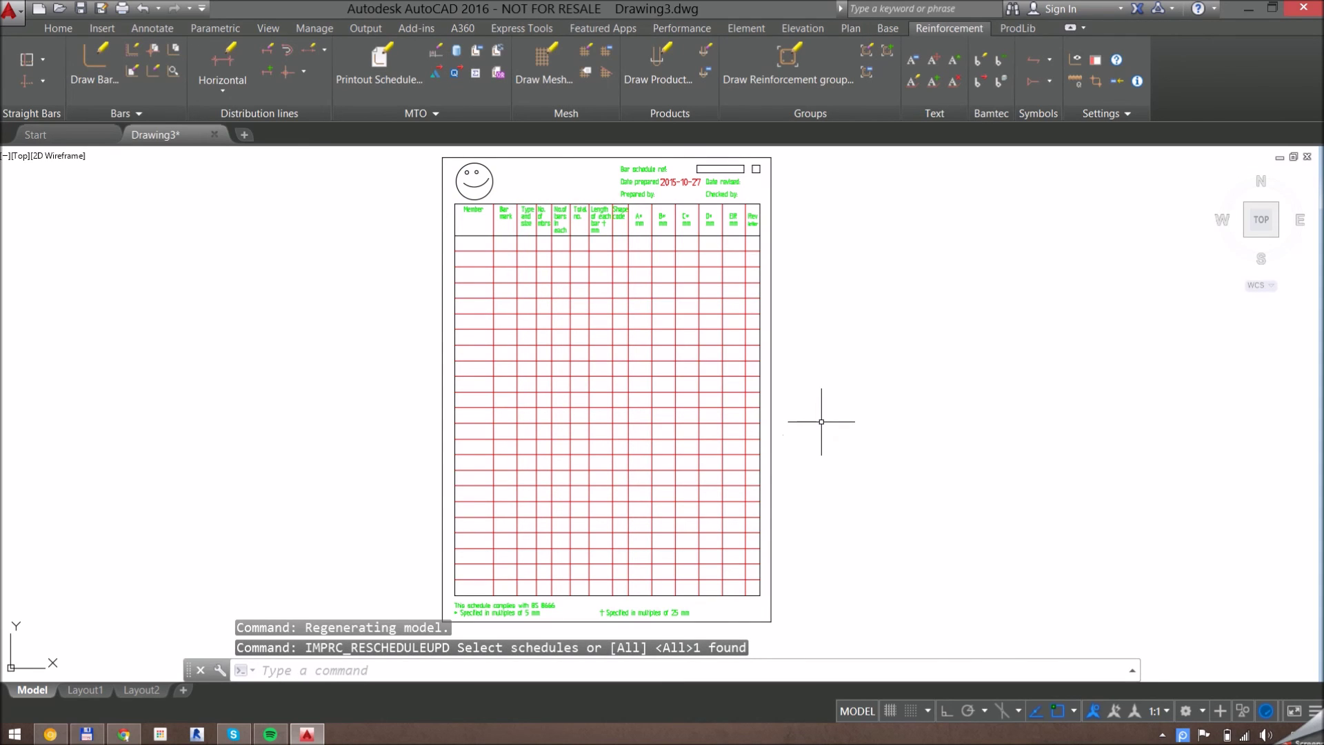